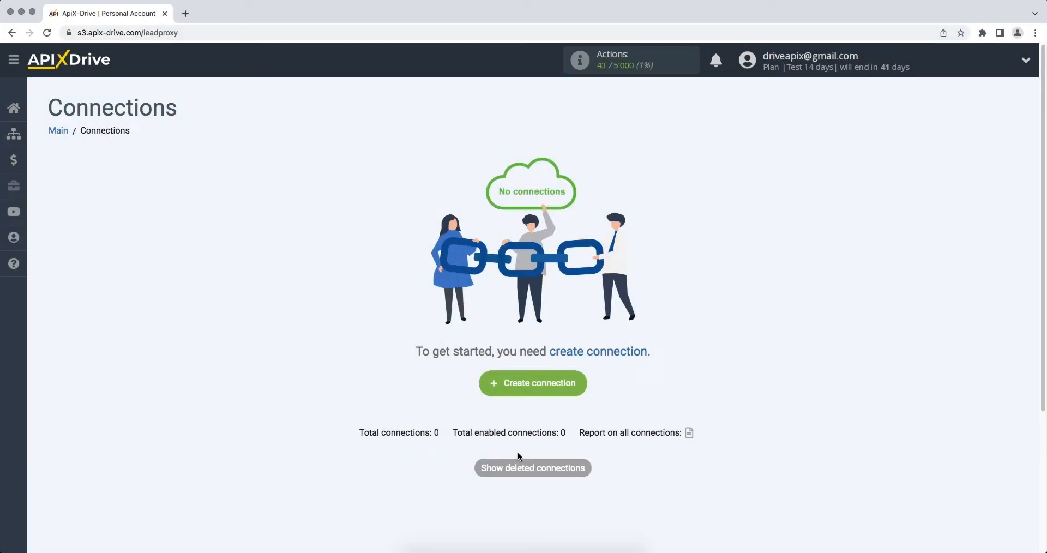
# Create a new connection with Smartsheet as the data source system
pyautogui.click(487, 392)
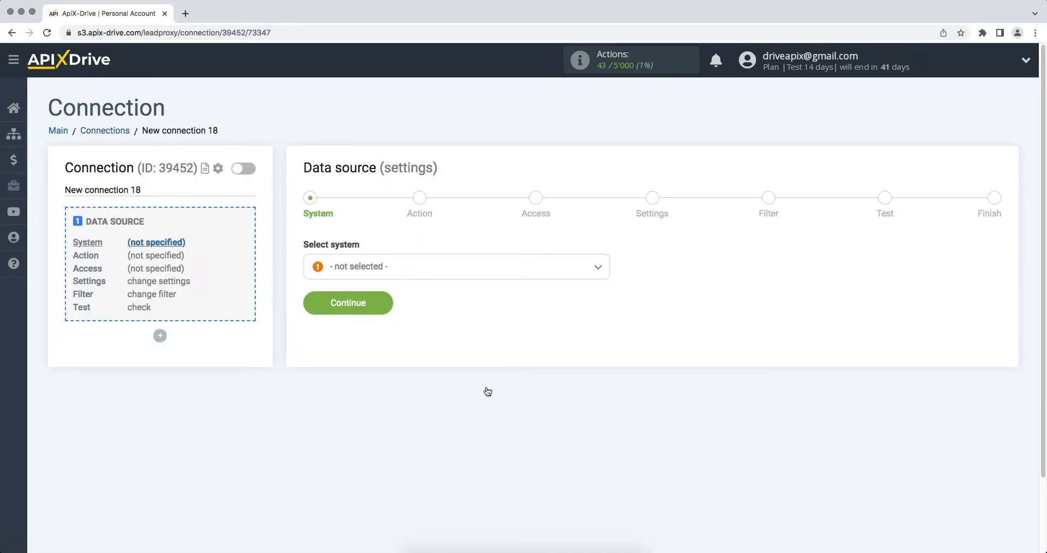
pyautogui.click(527, 276)
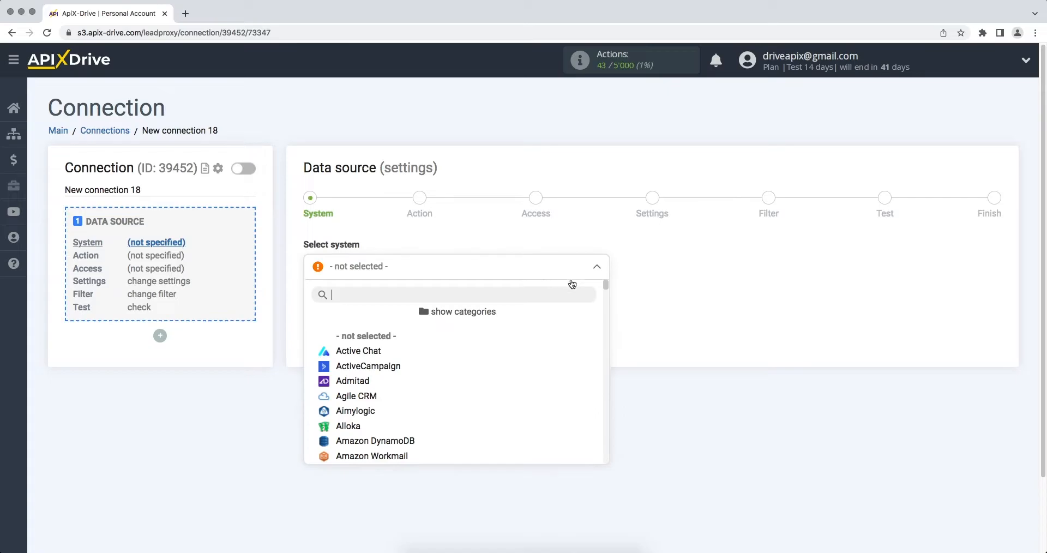
pyautogui.moveTo(605, 283); pyautogui.dragTo(607, 418)
pyautogui.click(359, 306)
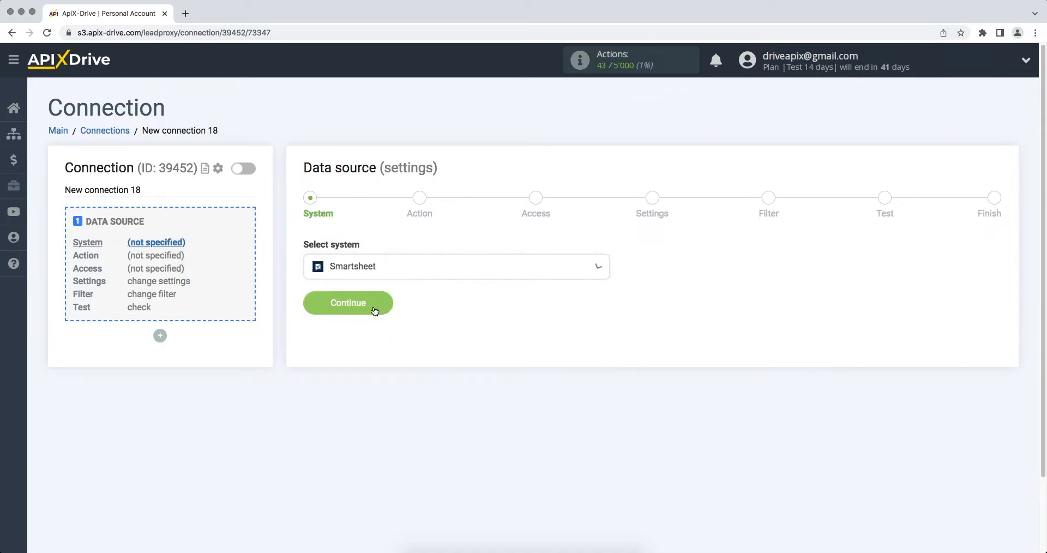
pyautogui.click(312, 305)
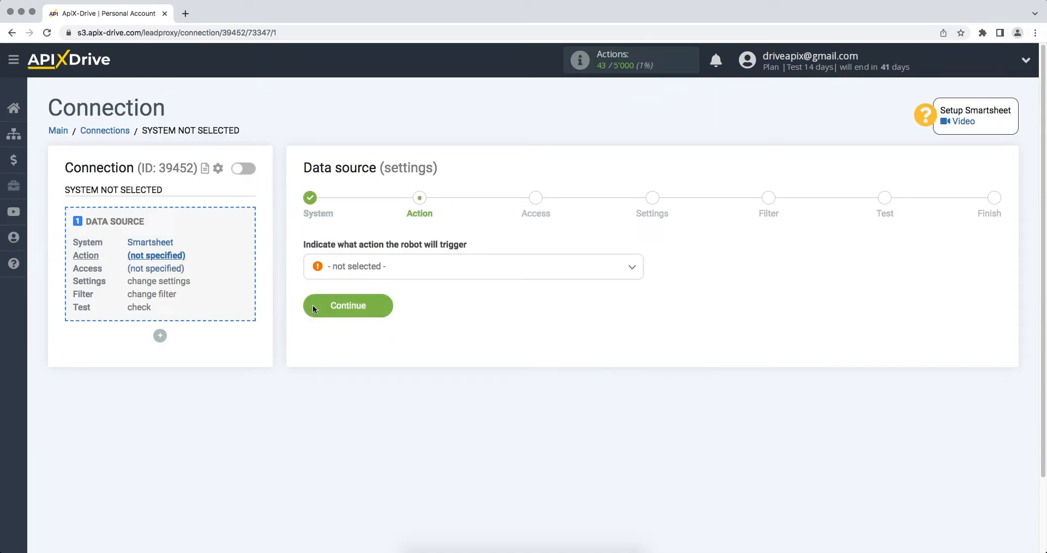
# Choose Get ROWS (new) as the Smartsheet trigger action
pyautogui.click(340, 270)
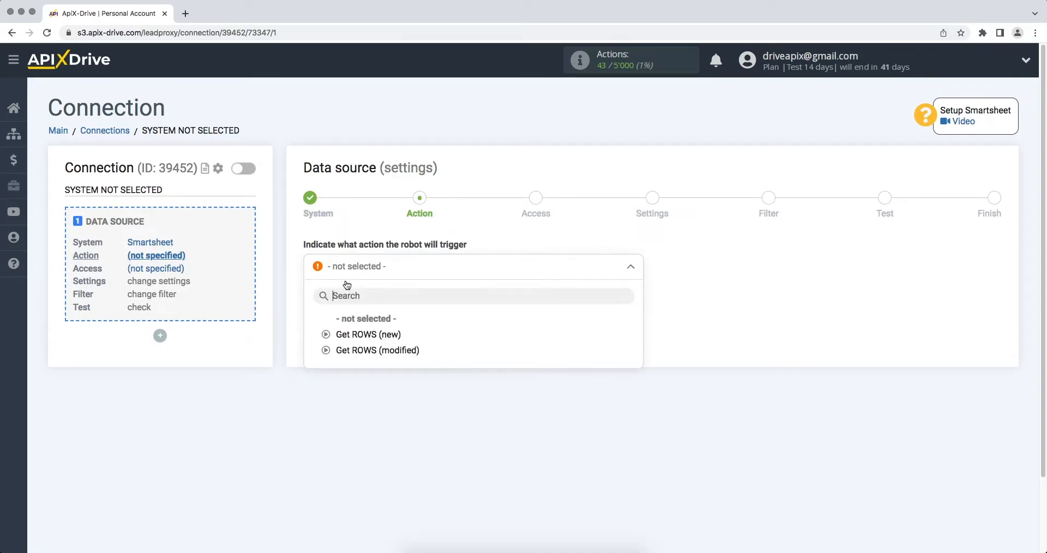
pyautogui.click(342, 334)
pyautogui.click(317, 313)
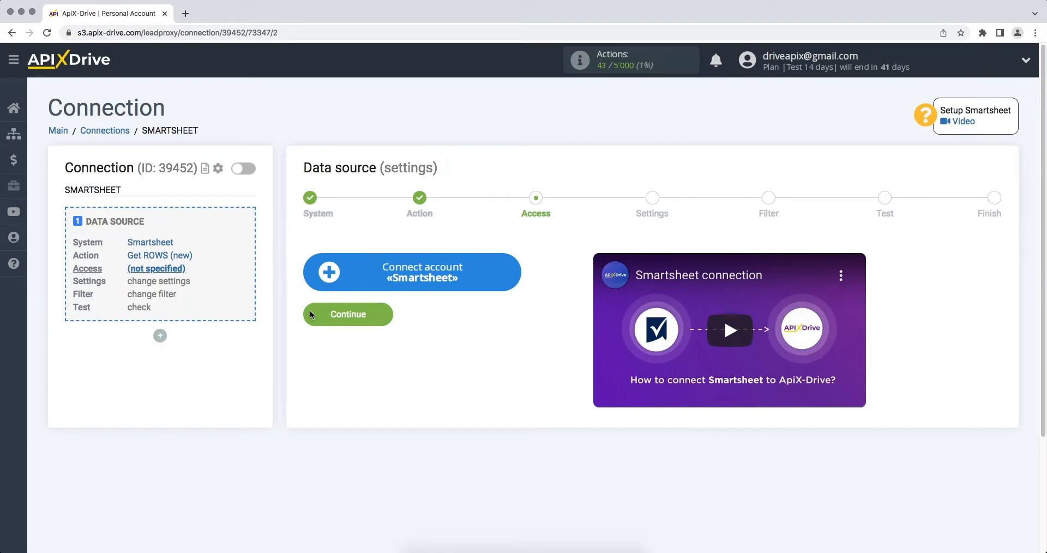
# In the Smartsheet login popup, enter the account's email and password
pyautogui.click(327, 283)
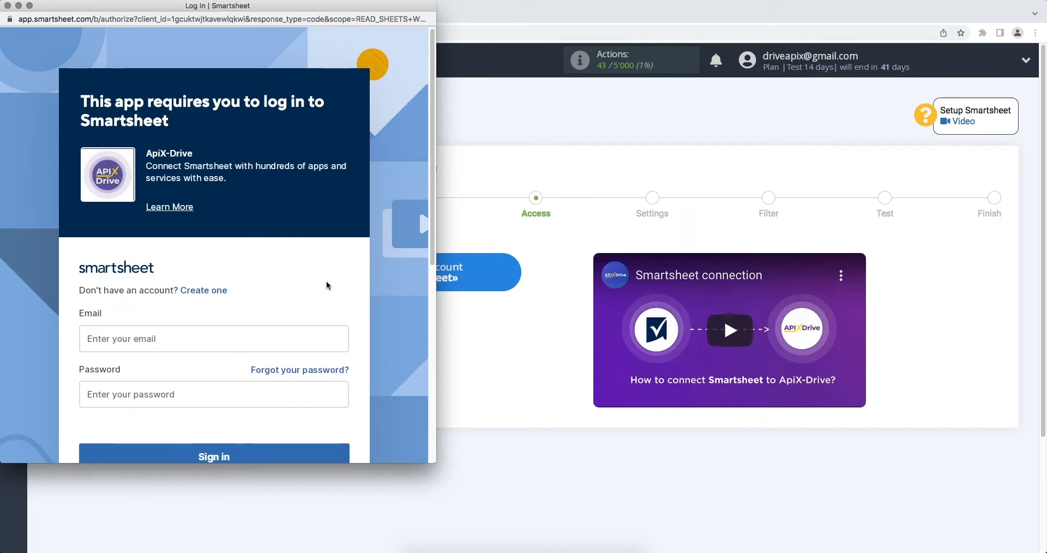
pyautogui.click(270, 335)
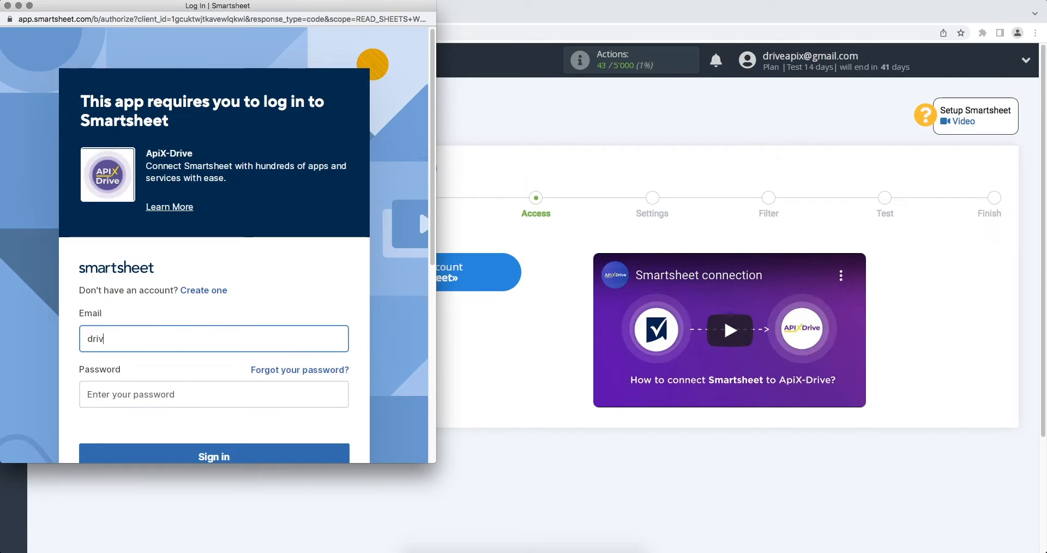
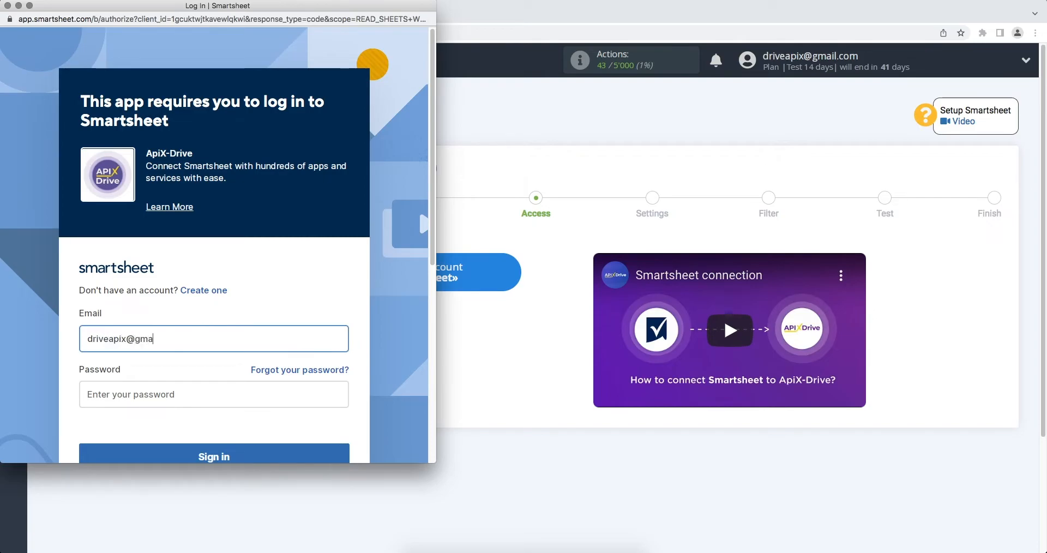
pyautogui.click(267, 391)
pyautogui.write('•••••••')
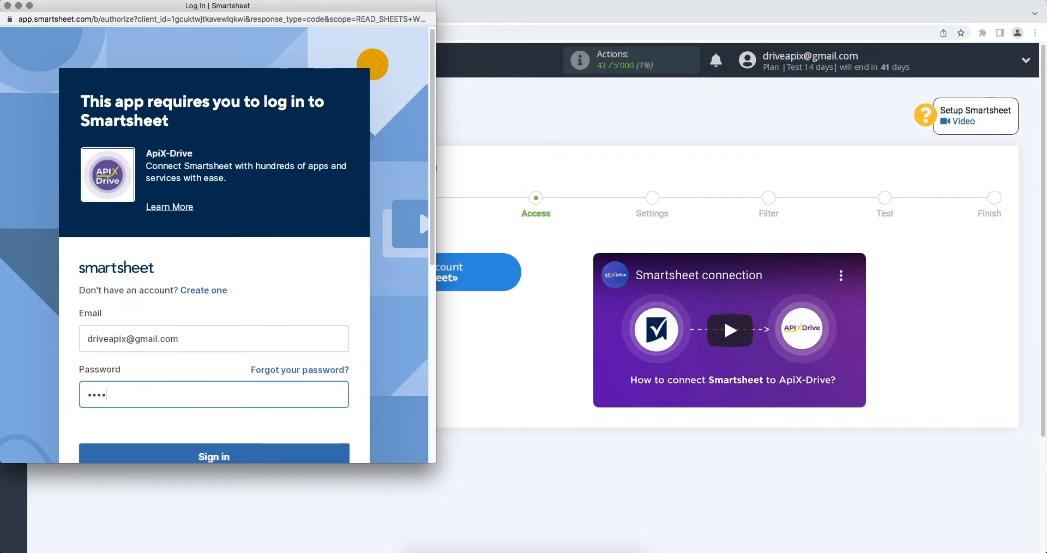
pyautogui.write('•••••')
# Sign in to Smartsheet and allow ApiX-Drive access to the account
pyautogui.scroll(-2, 268, 409)
pyautogui.click(268, 409)
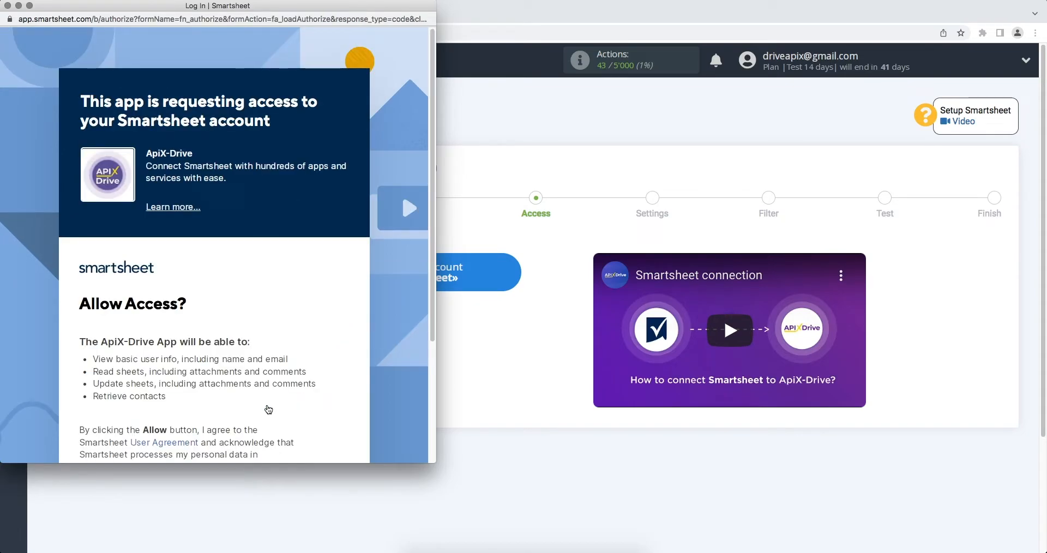
pyautogui.scroll(-4, 268, 409)
pyautogui.click(246, 403)
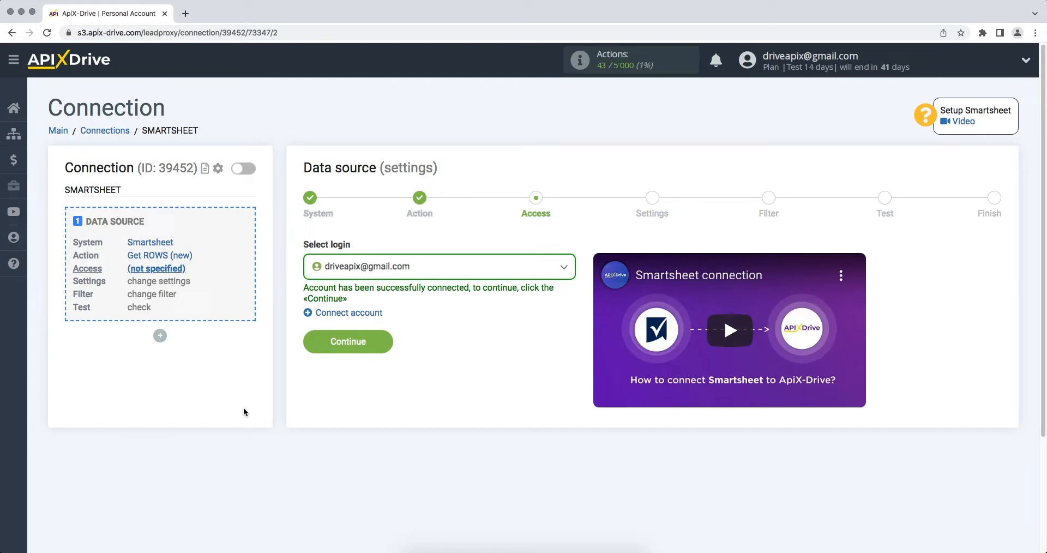
# Select the connected Smartsheet account as the login
pyautogui.click(370, 265)
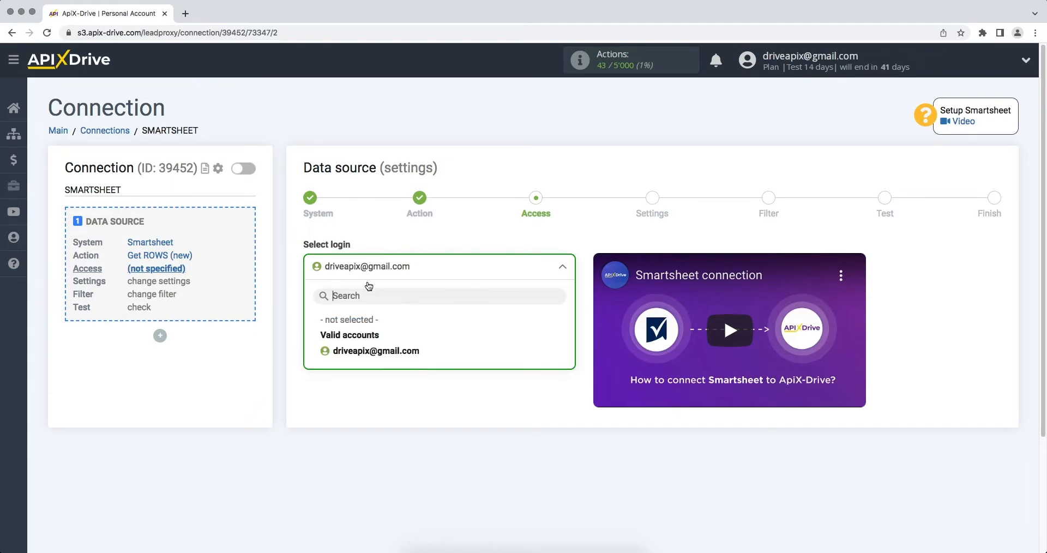
pyautogui.click(362, 348)
pyautogui.click(312, 344)
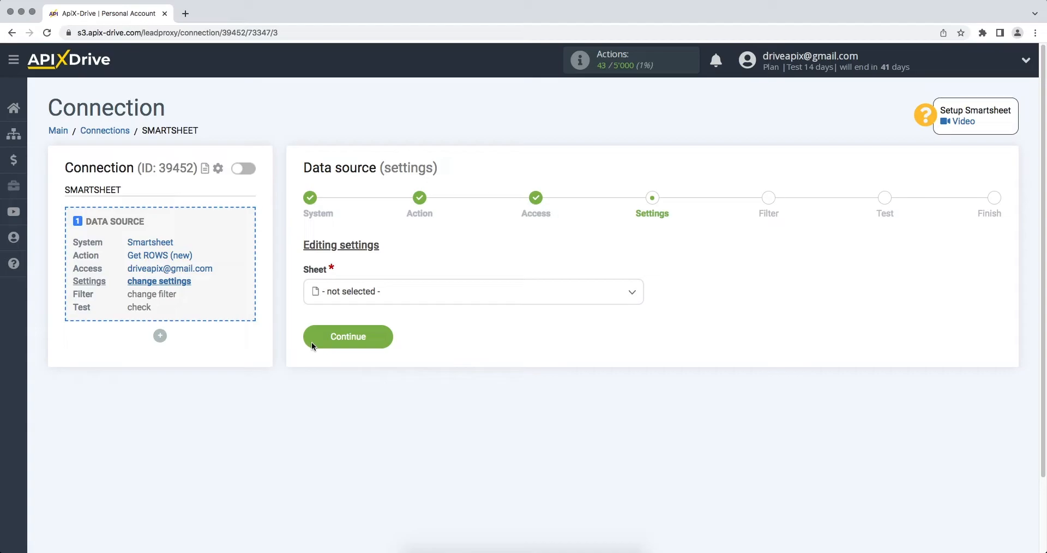
# Choose the ApiX-Drive sheet as the source sheet
pyautogui.click(344, 299)
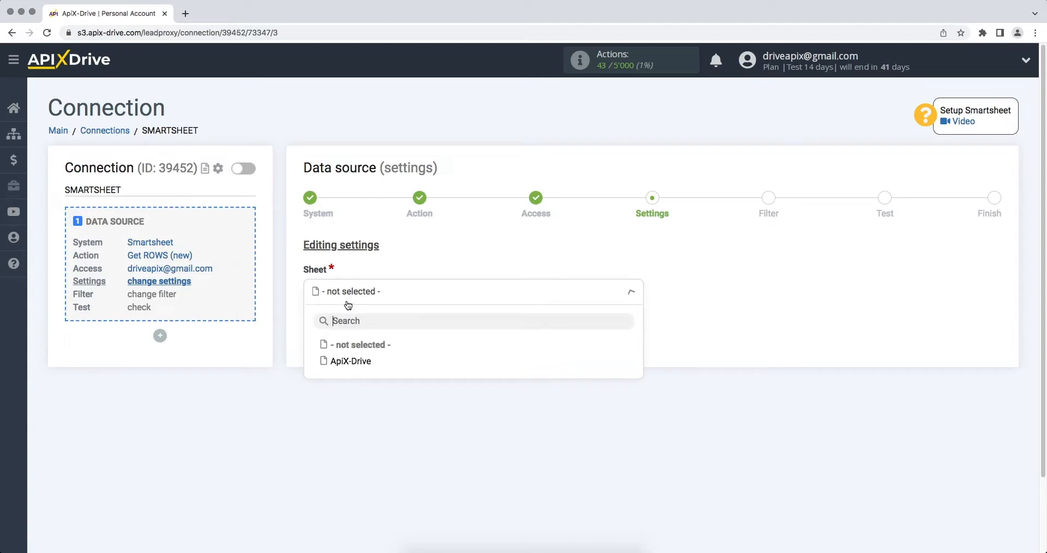
pyautogui.click(349, 361)
pyautogui.click(311, 334)
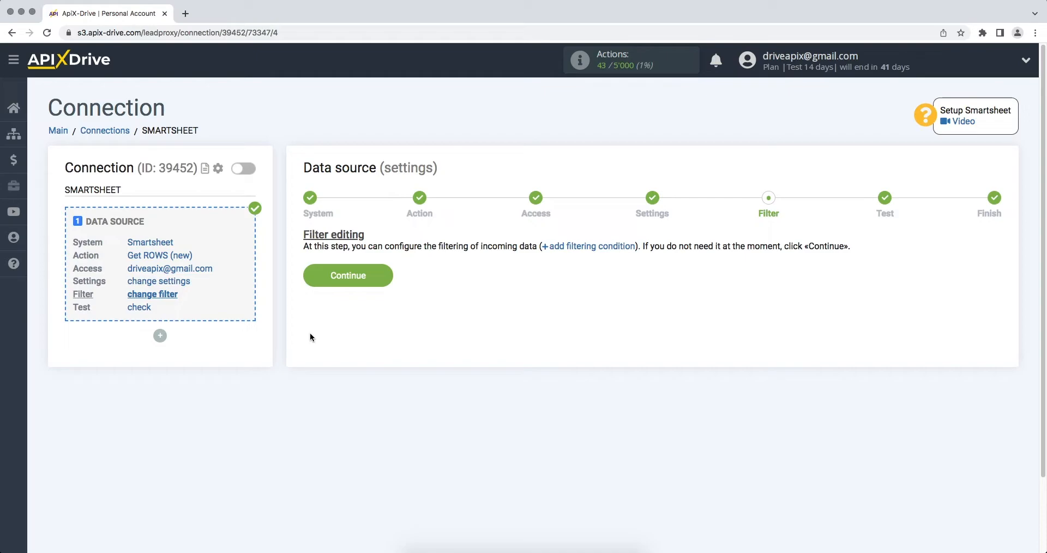
# Skip the filter and finish the source setup after the Smartsheet test row loads
pyautogui.click(312, 280)
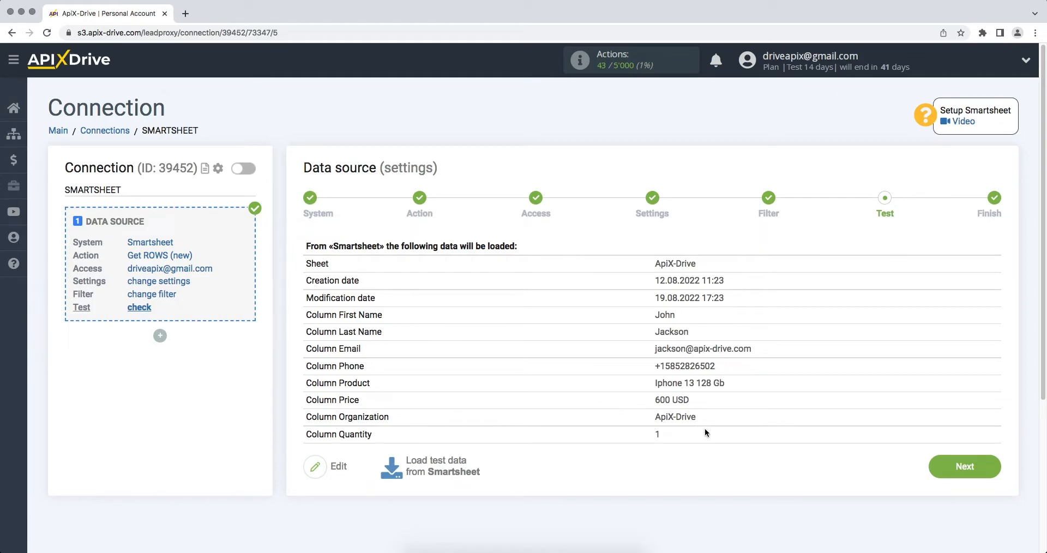
pyautogui.click(930, 473)
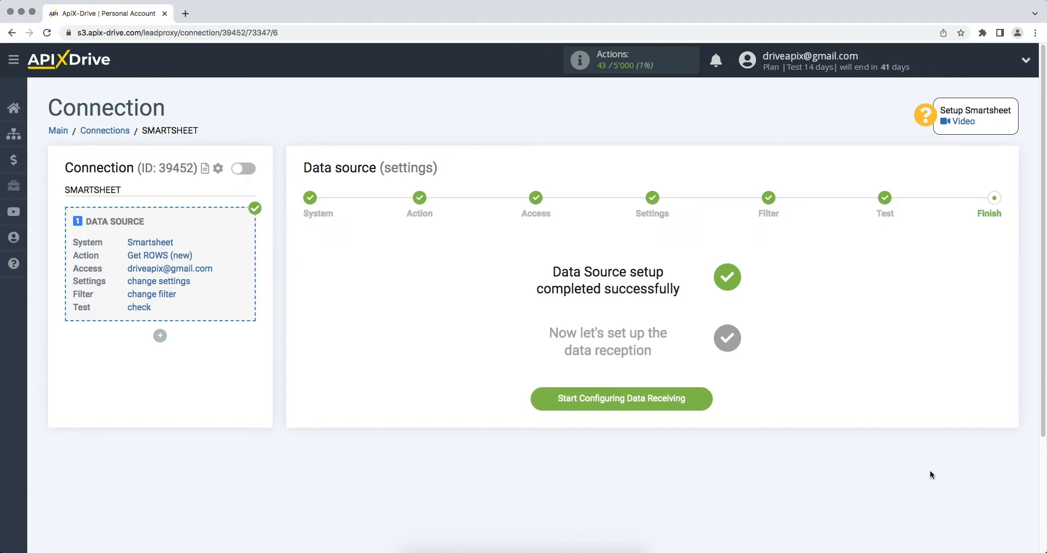
# Start the data destination setup with Freshworks as the receiving system
pyautogui.click(657, 399)
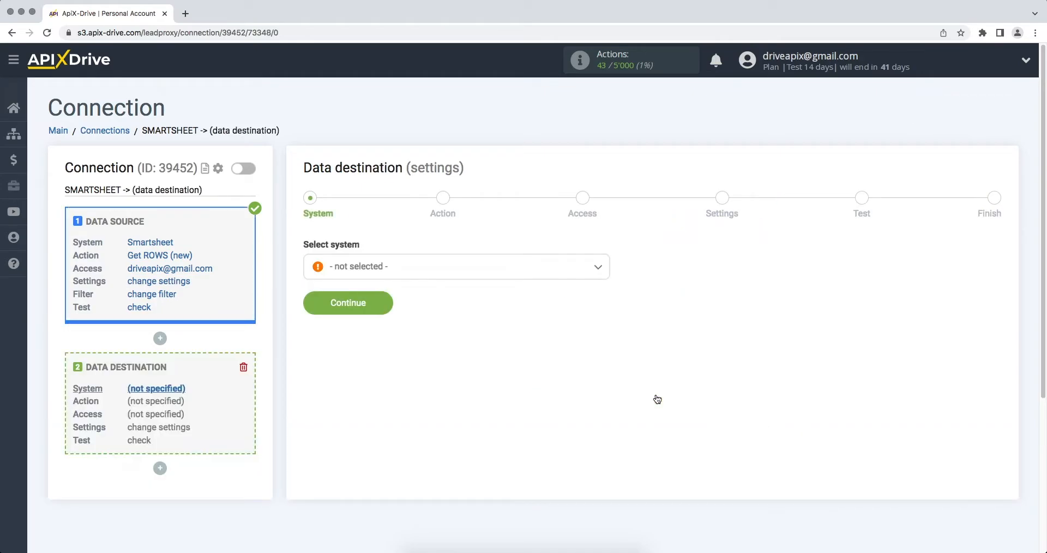
pyautogui.click(568, 271)
pyautogui.moveTo(606, 286); pyautogui.dragTo(609, 323)
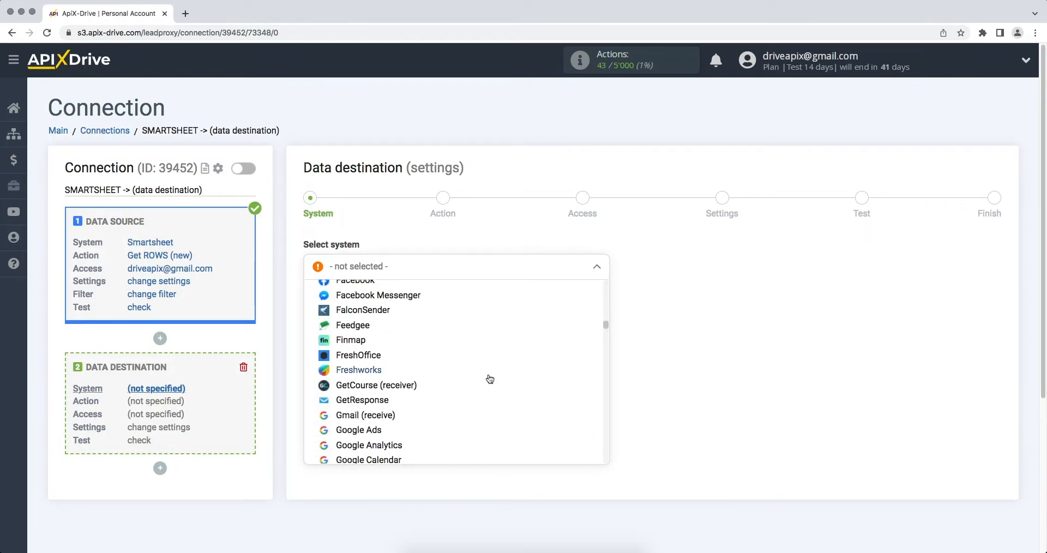
pyautogui.click(378, 371)
pyautogui.click(310, 310)
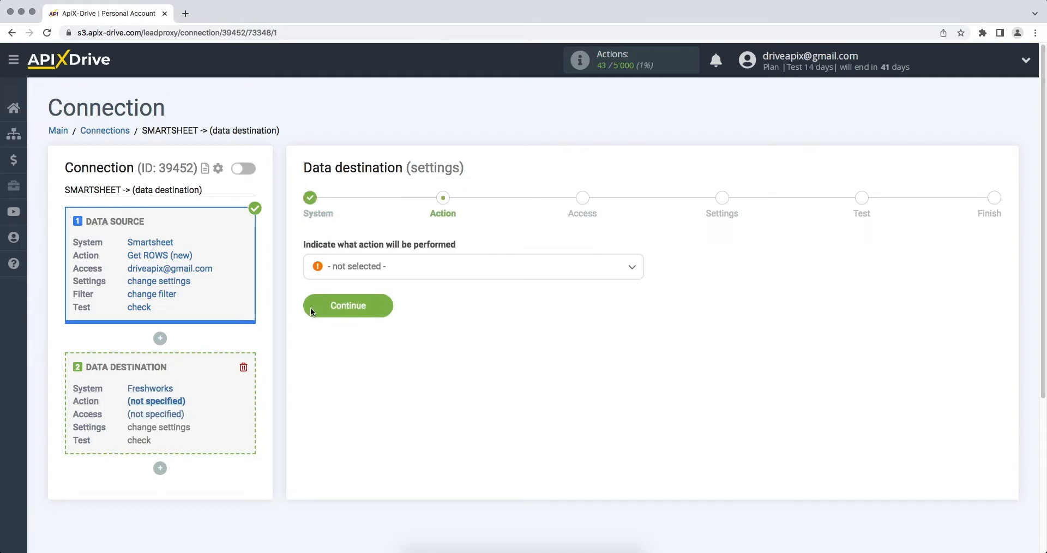
# Choose Create DEAL as the Freshworks action
pyautogui.click(349, 267)
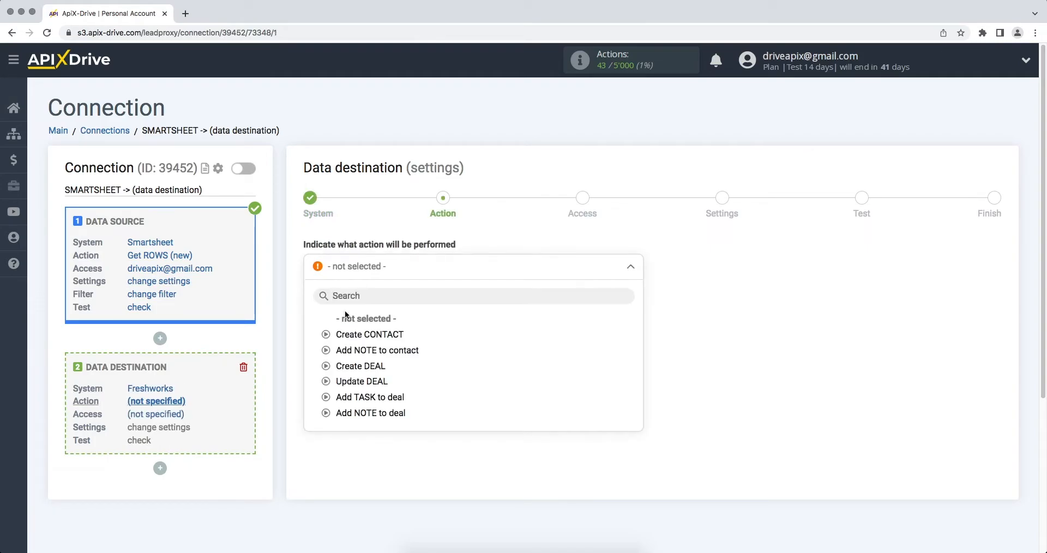
pyautogui.click(347, 374)
pyautogui.click(316, 312)
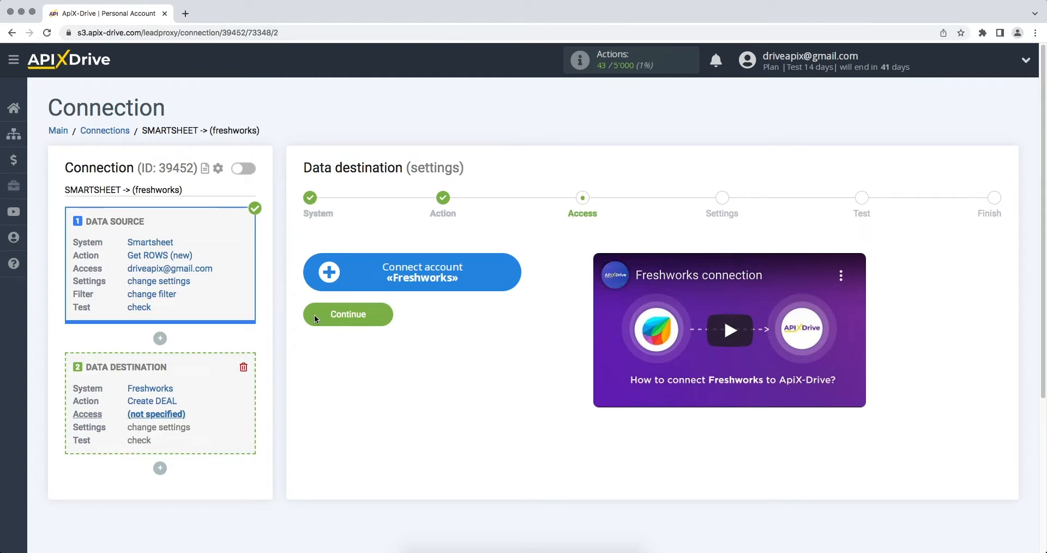
# Start the Freshworks account connection and copy the Freshsales account domain from the address bar
pyautogui.click(326, 277)
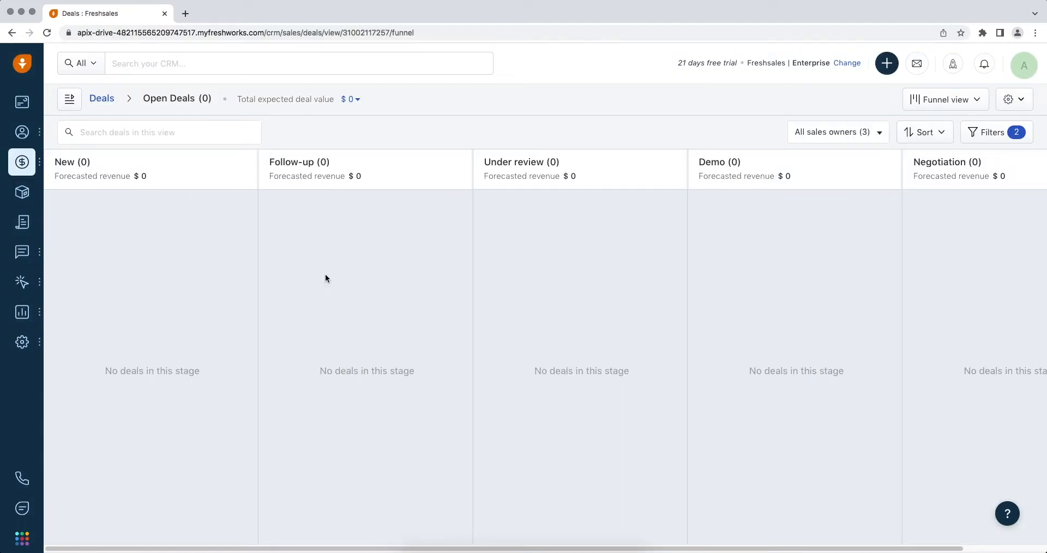
pyautogui.click(327, 34)
pyautogui.moveTo(287, 32); pyautogui.dragTo(104, 35)
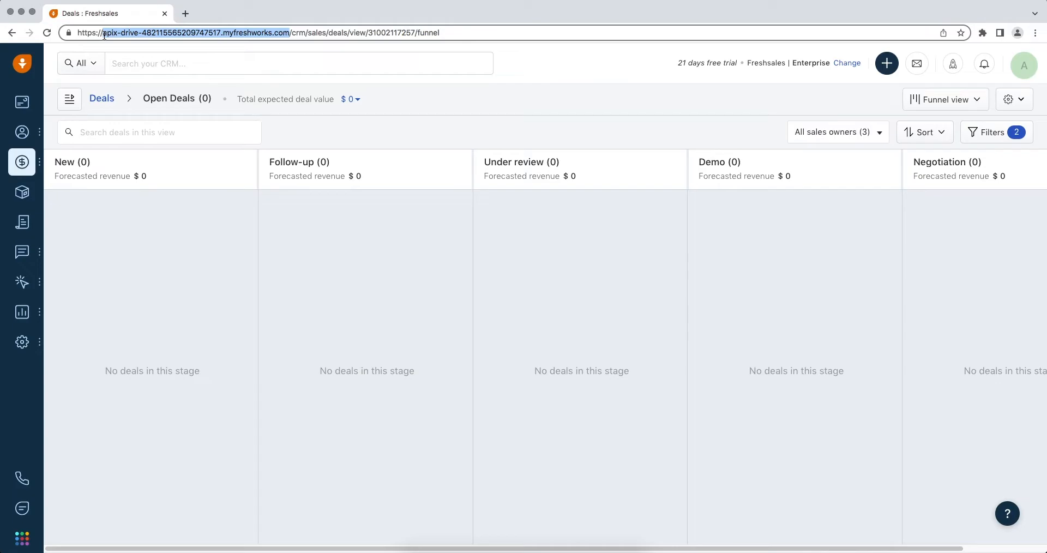
pyautogui.rightClick(111, 32)
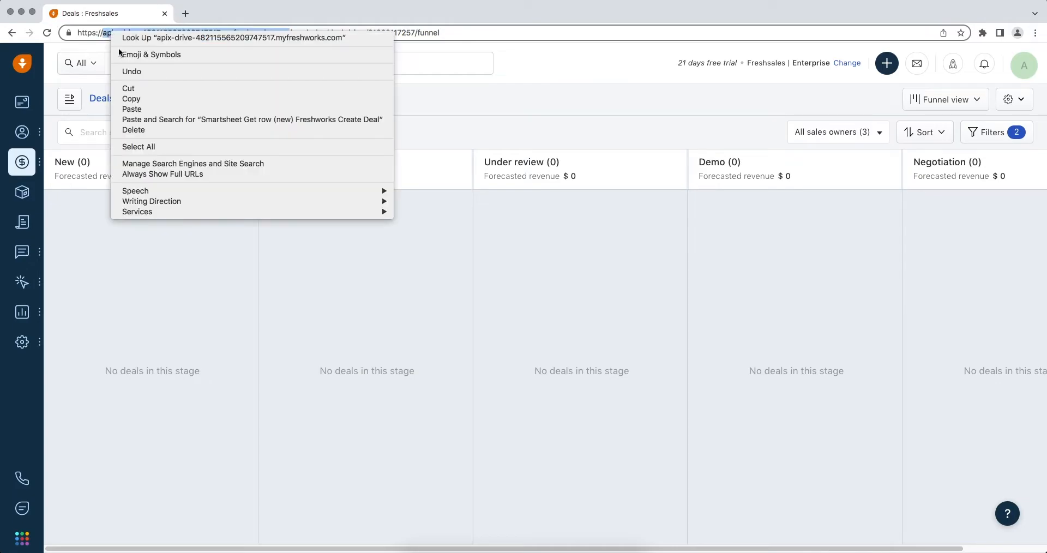
pyautogui.click(133, 98)
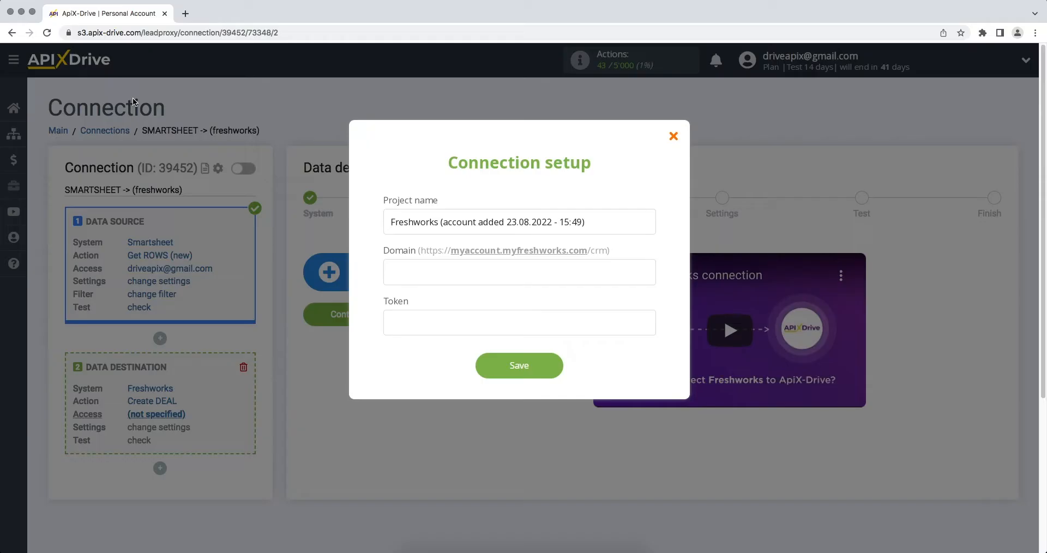
# Paste the Freshsales domain into the Domain field, then go to Freshsales personal Settings
pyautogui.rightClick(408, 268)
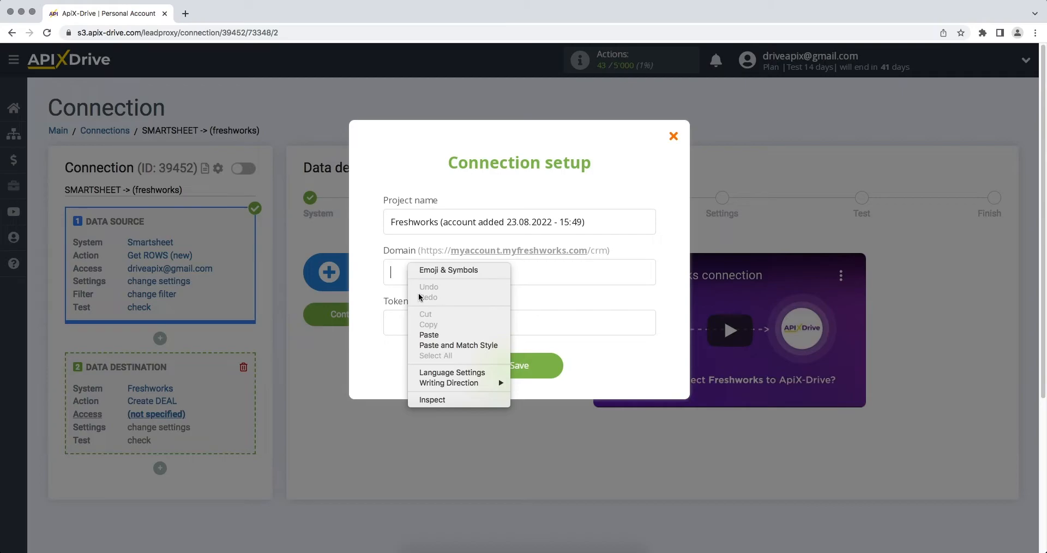
pyautogui.click(429, 335)
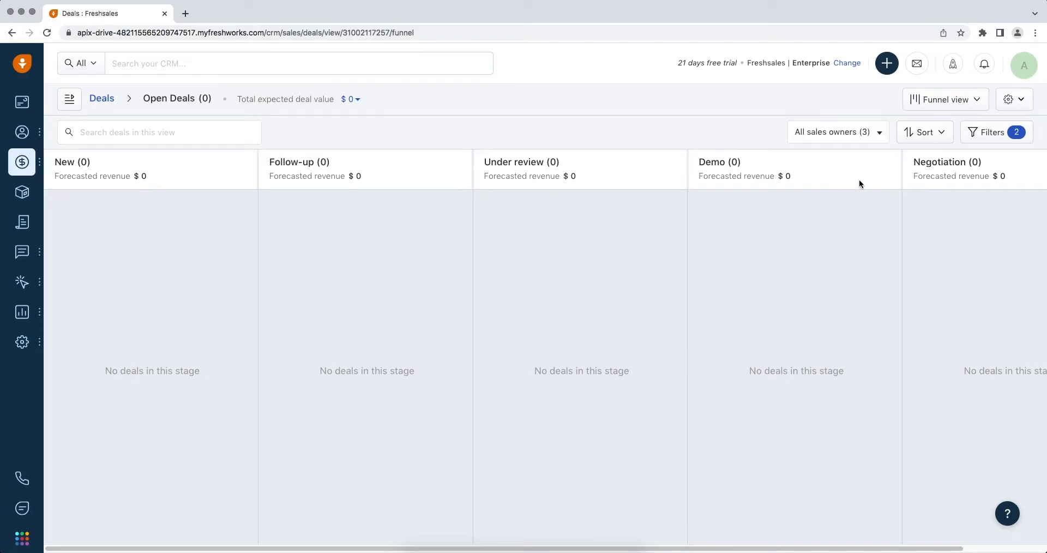
pyautogui.click(1023, 65)
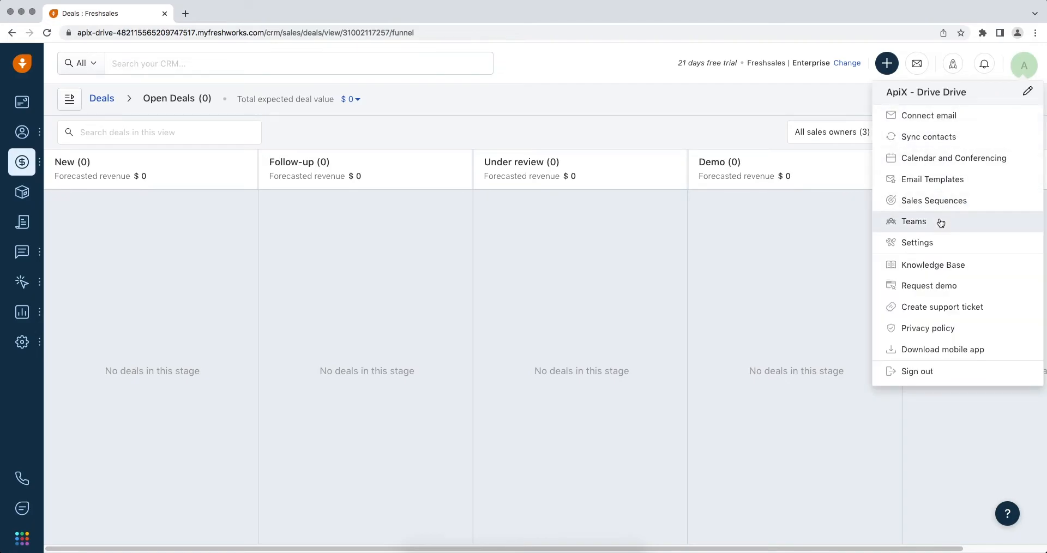
pyautogui.click(933, 241)
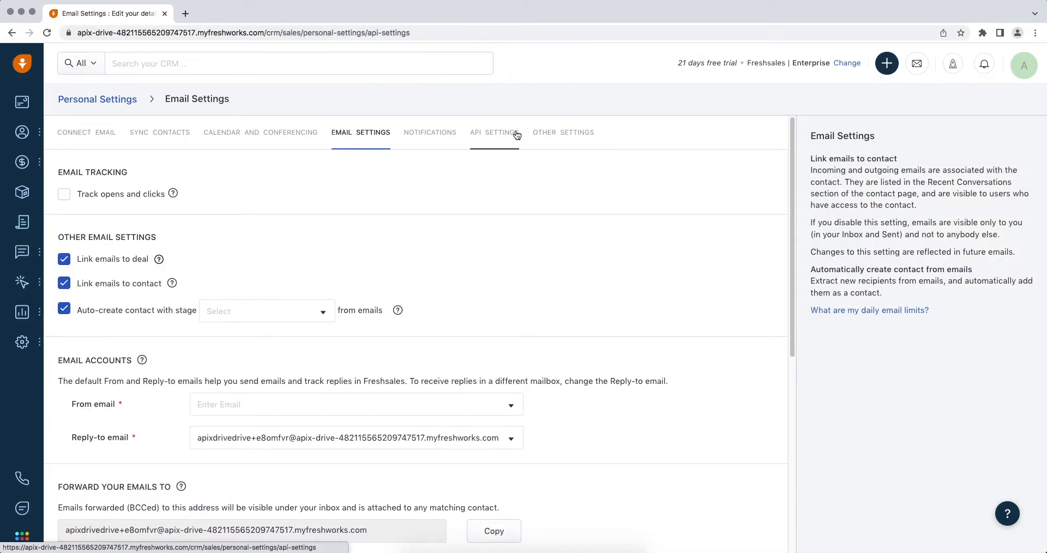
# Copy the API key from Freshsales API Settings, then focus ApiX-Drive's Token field
pyautogui.click(515, 134)
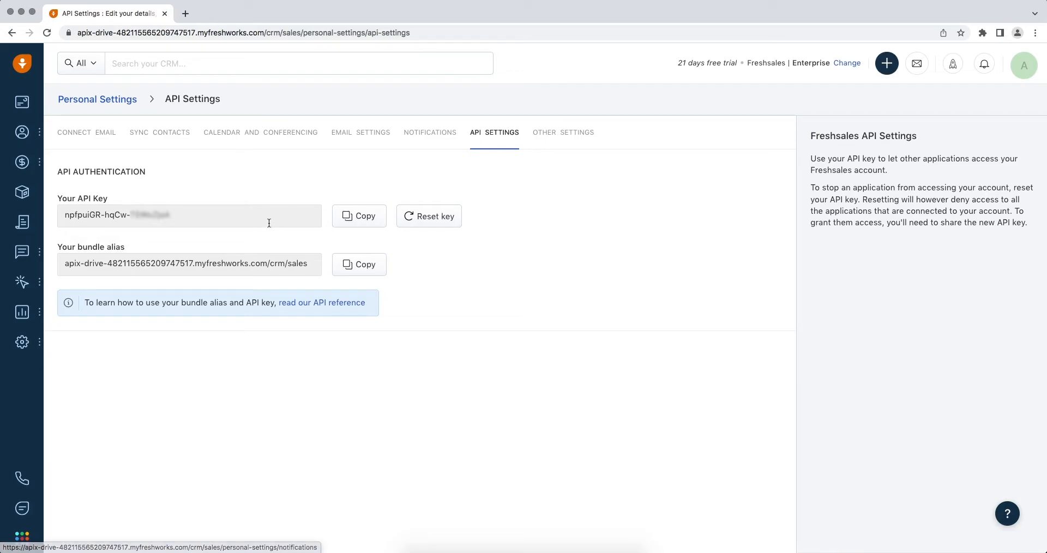
pyautogui.moveTo(169, 218); pyautogui.dragTo(62, 217)
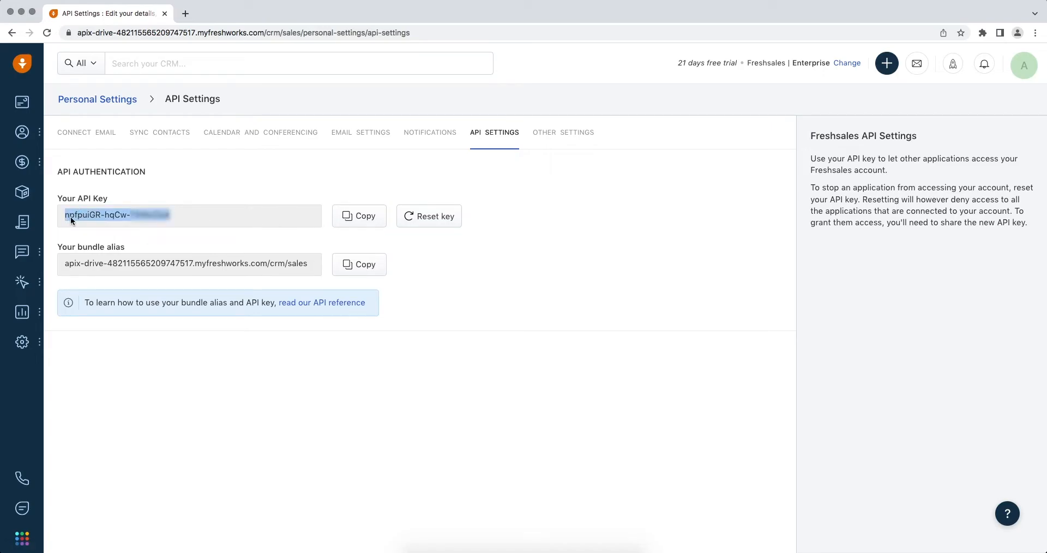
pyautogui.rightClick(71, 217)
pyautogui.click(88, 237)
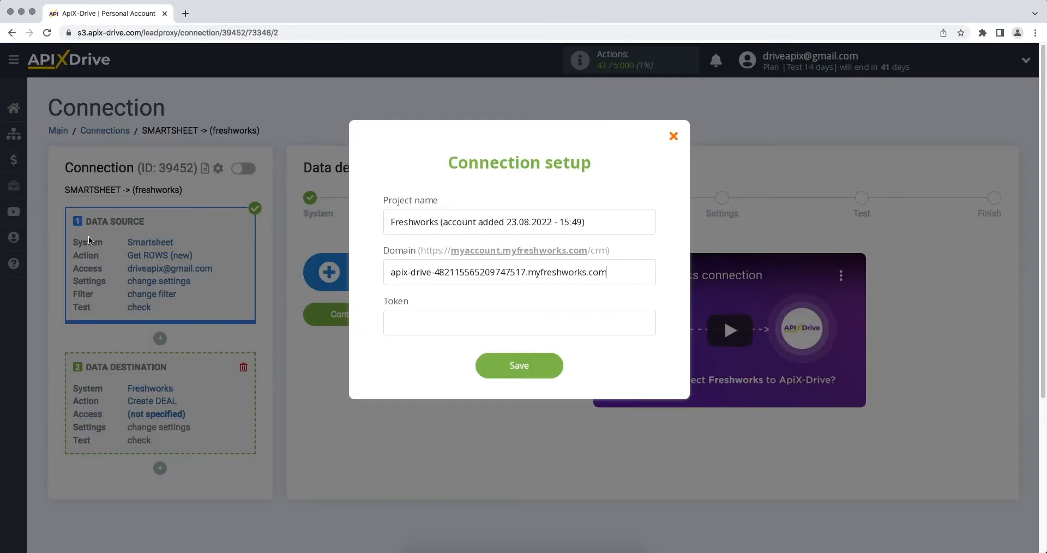
pyautogui.click(452, 324)
# Paste the API key as the token, save, and select the Freshworks account as the login
pyautogui.rightClick(459, 329)
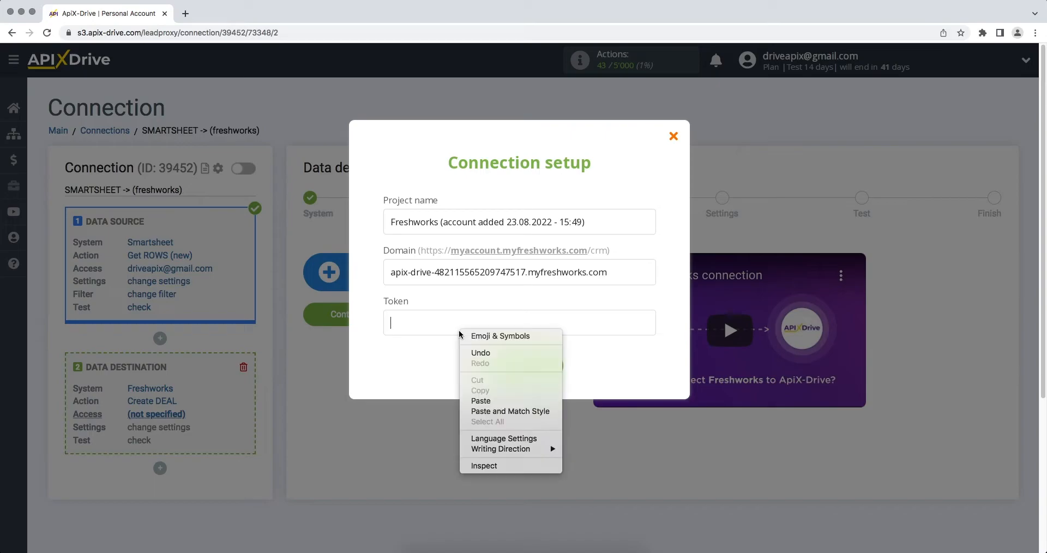
pyautogui.click(474, 401)
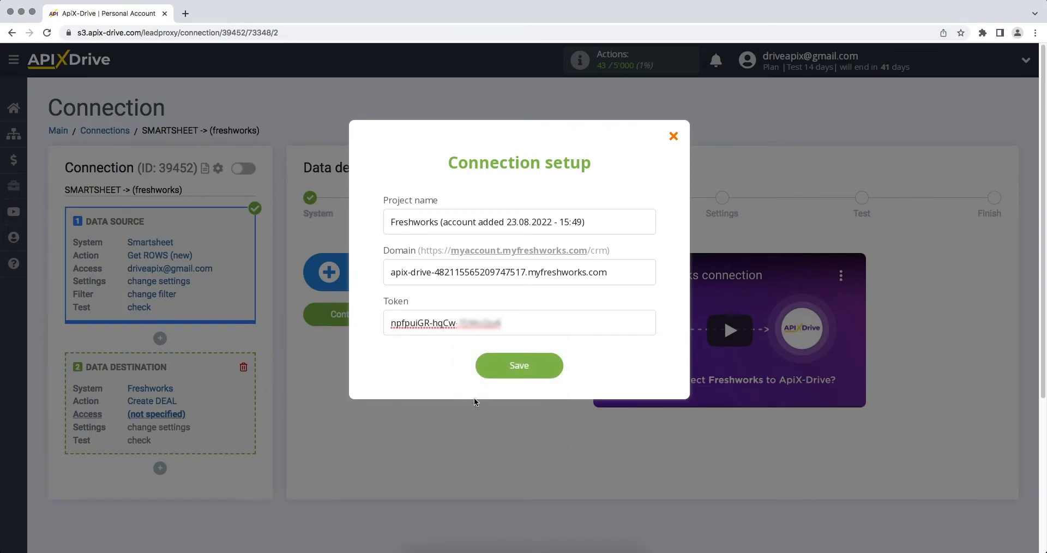
pyautogui.click(483, 375)
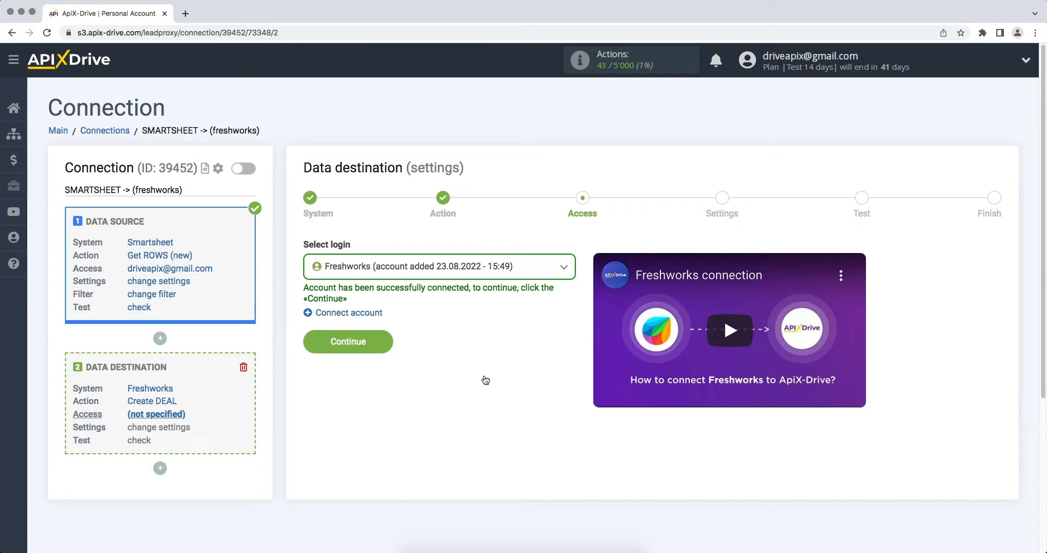
pyautogui.click(473, 274)
pyautogui.click(461, 347)
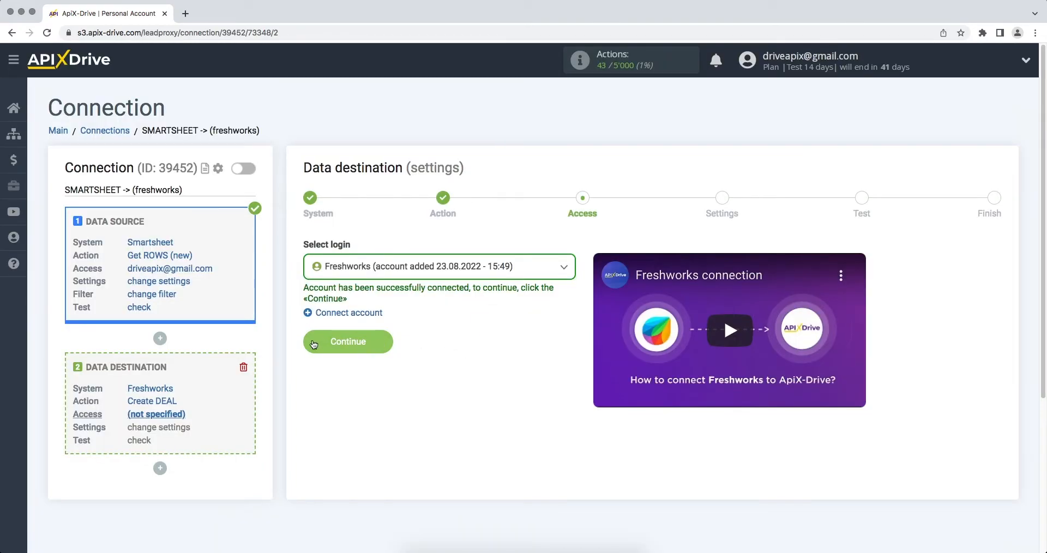
# Map E-mail, First name and Last name to Smartsheet's Email, First Name and Last Name columns
pyautogui.click(314, 344)
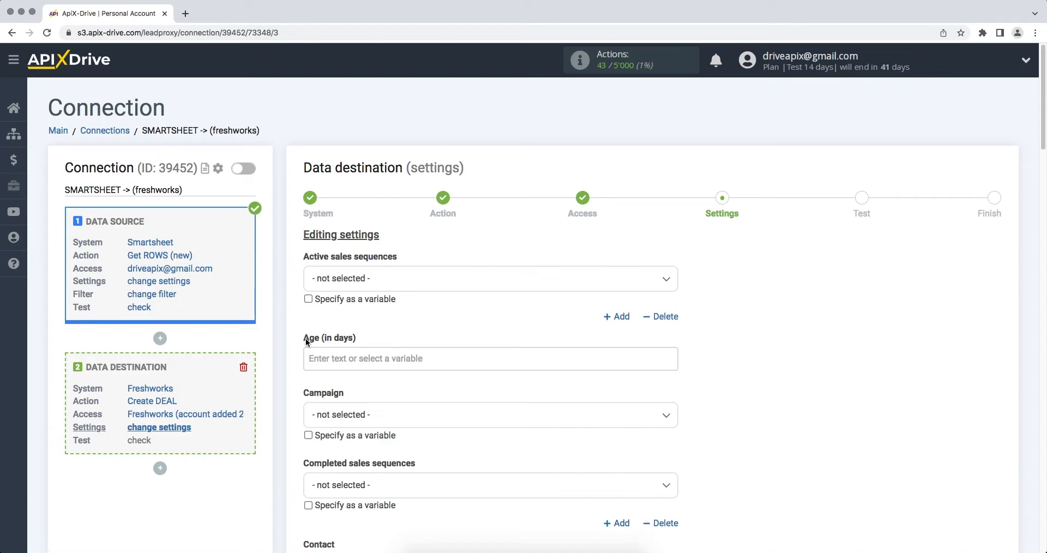
pyautogui.scroll(-5, 306, 338)
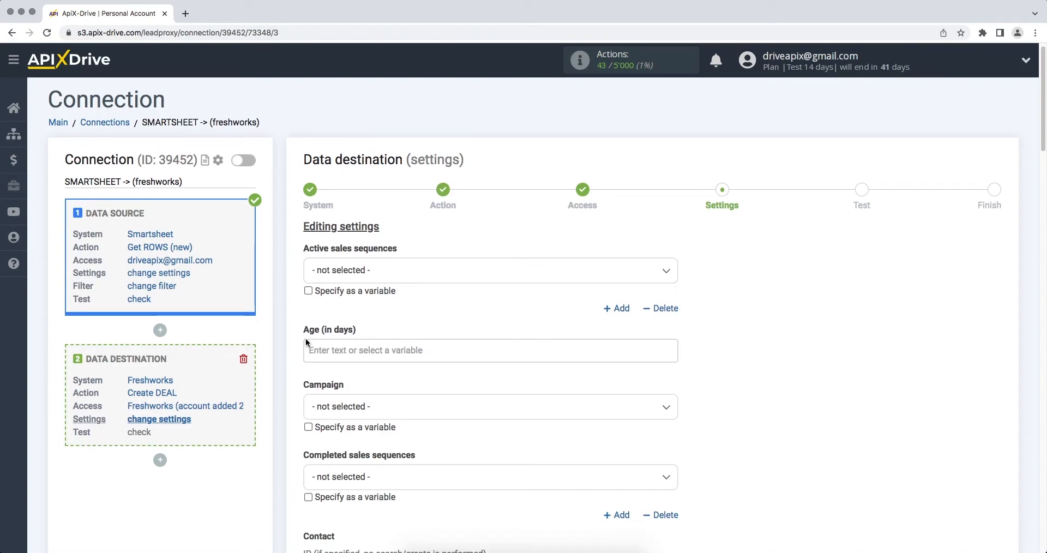
pyautogui.click(329, 371)
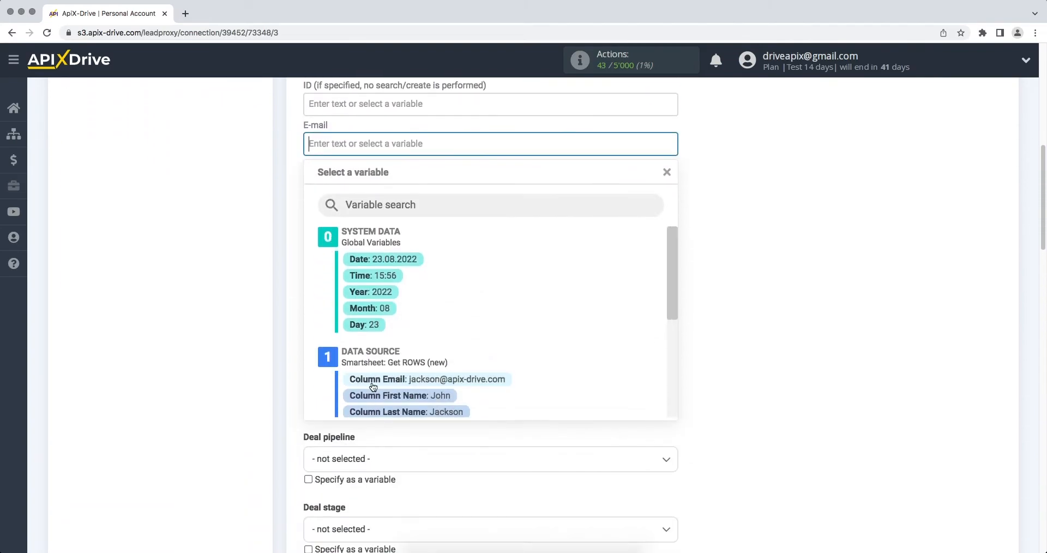
pyautogui.click(373, 382)
pyautogui.click(364, 180)
pyautogui.scroll(-1, 382, 245)
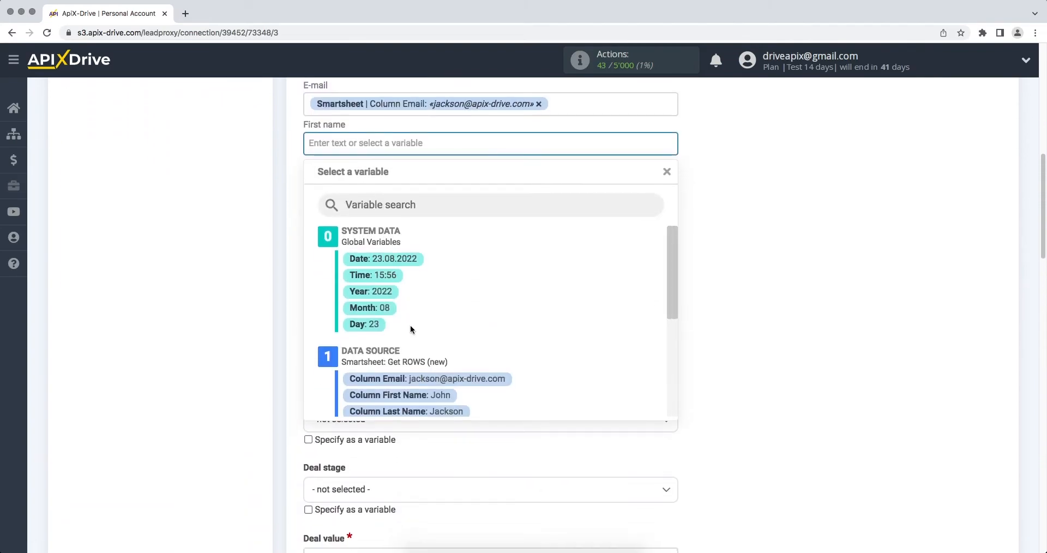
pyautogui.click(412, 394)
pyautogui.click(401, 189)
pyautogui.scroll(-1, 401, 188)
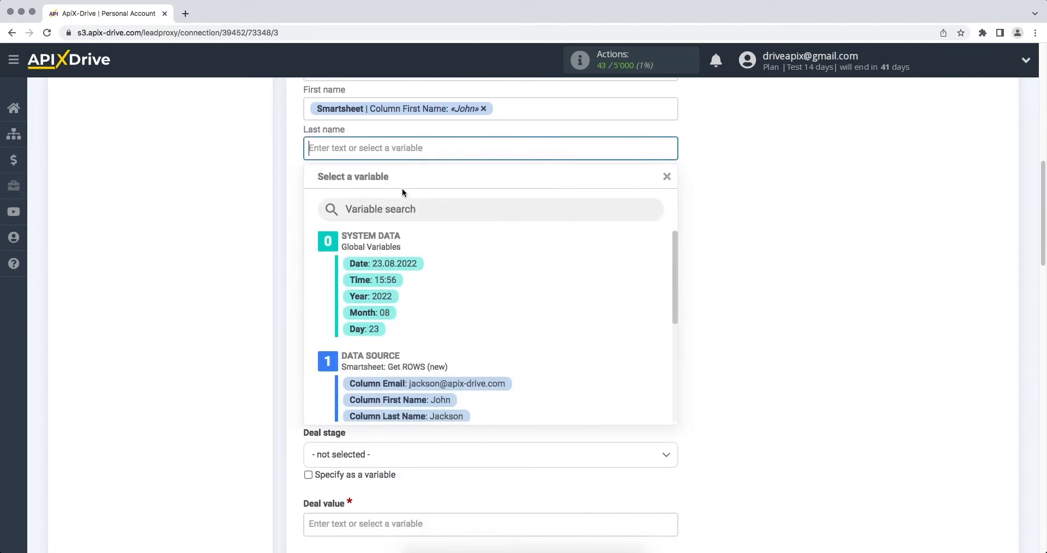
pyautogui.click(431, 412)
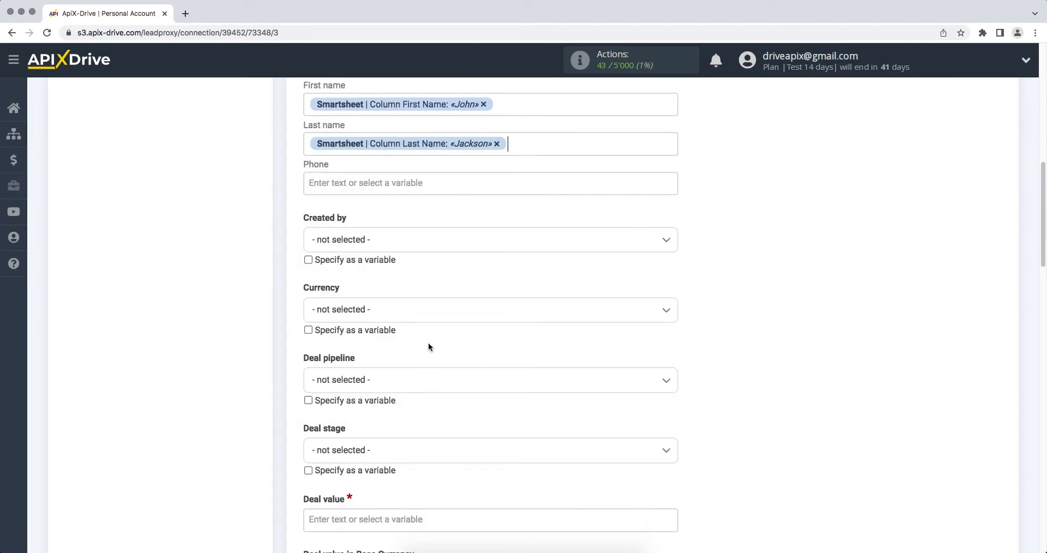
# Map Phone to Column Phone and Deal value to Column Price
pyautogui.click(410, 192)
pyautogui.scroll(-1, 410, 192)
pyautogui.moveTo(669, 250); pyautogui.dragTo(666, 300)
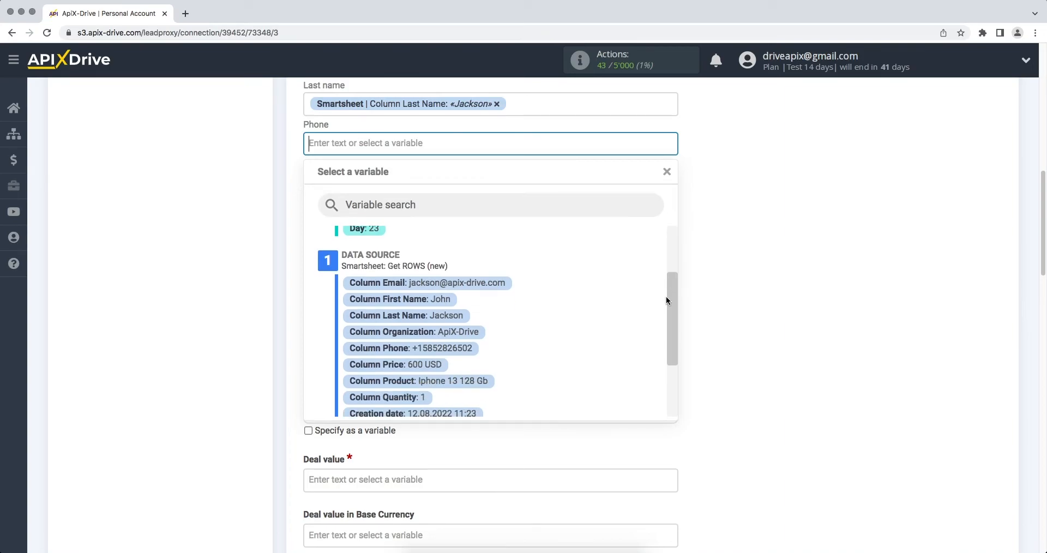
pyautogui.click(473, 350)
pyautogui.click(374, 471)
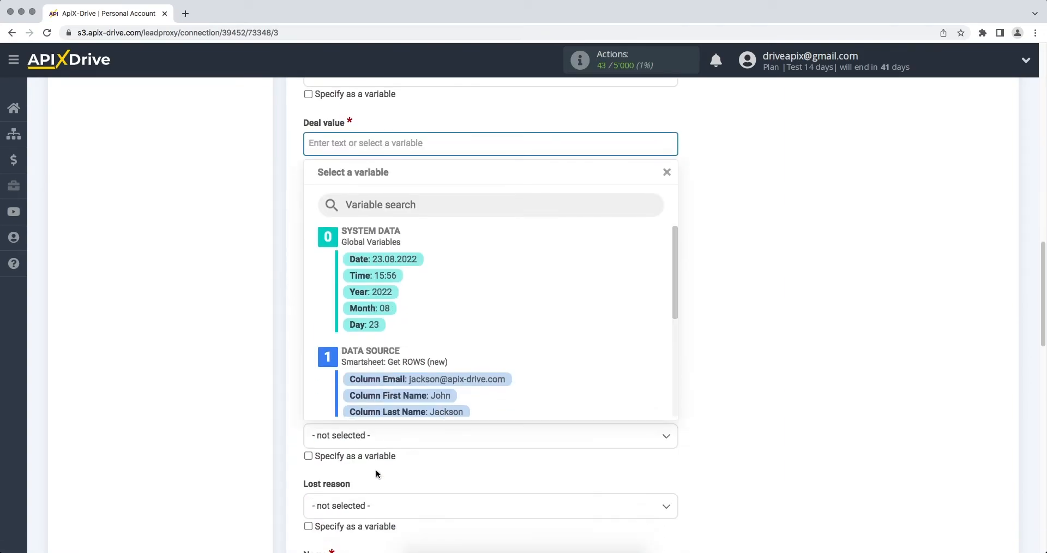
pyautogui.moveTo(676, 270); pyautogui.dragTo(672, 317)
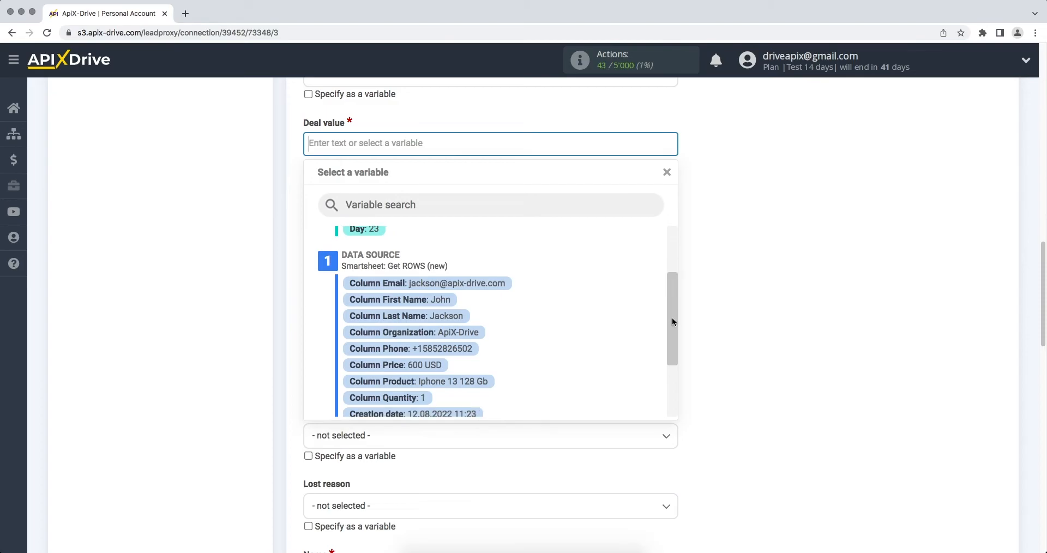
pyautogui.click(444, 300)
pyautogui.scroll(-2, 445, 372)
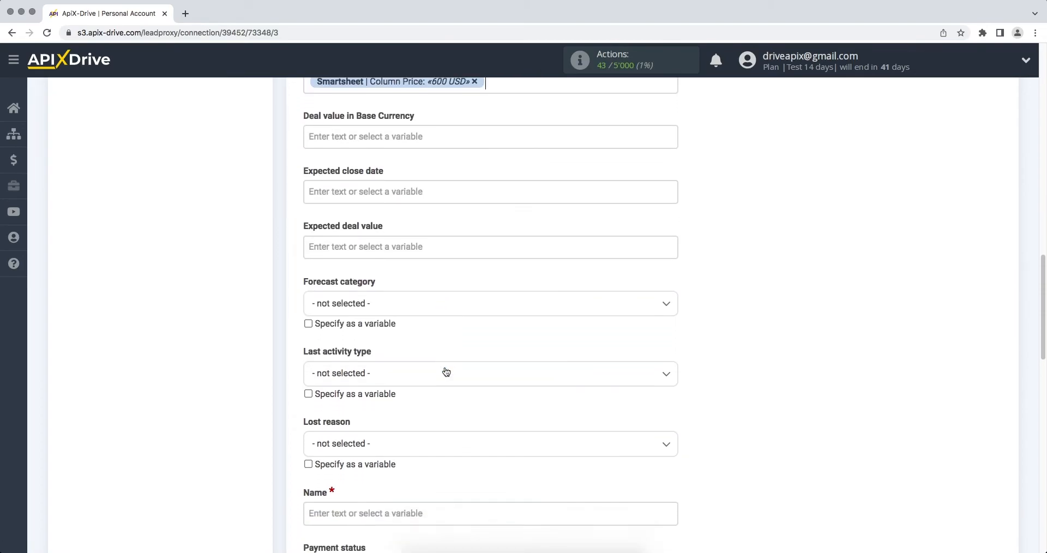
# Fill the deal Name with 'New row from Smartsheet' followed by the Column First Name variable
pyautogui.click(365, 512)
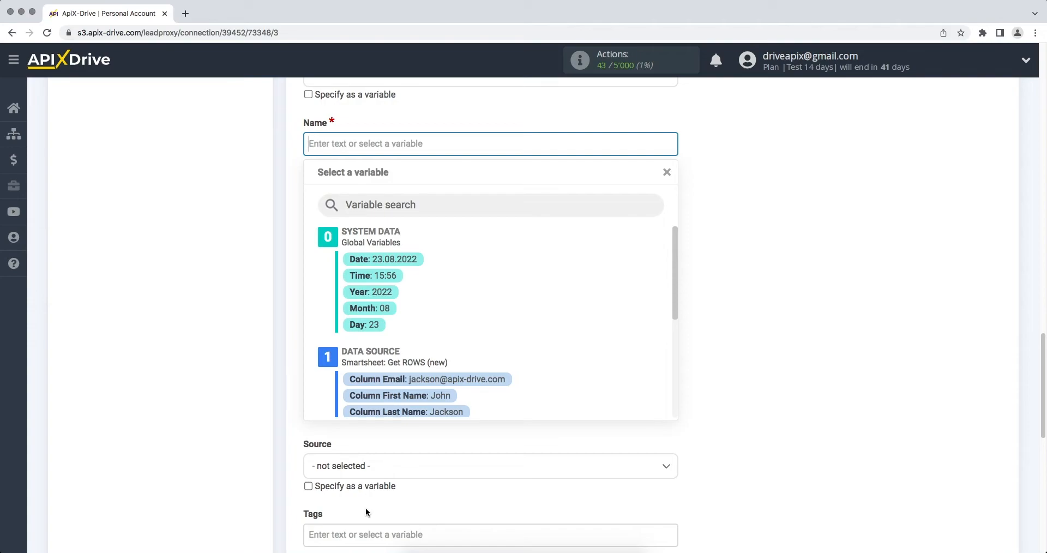
pyautogui.write('N')
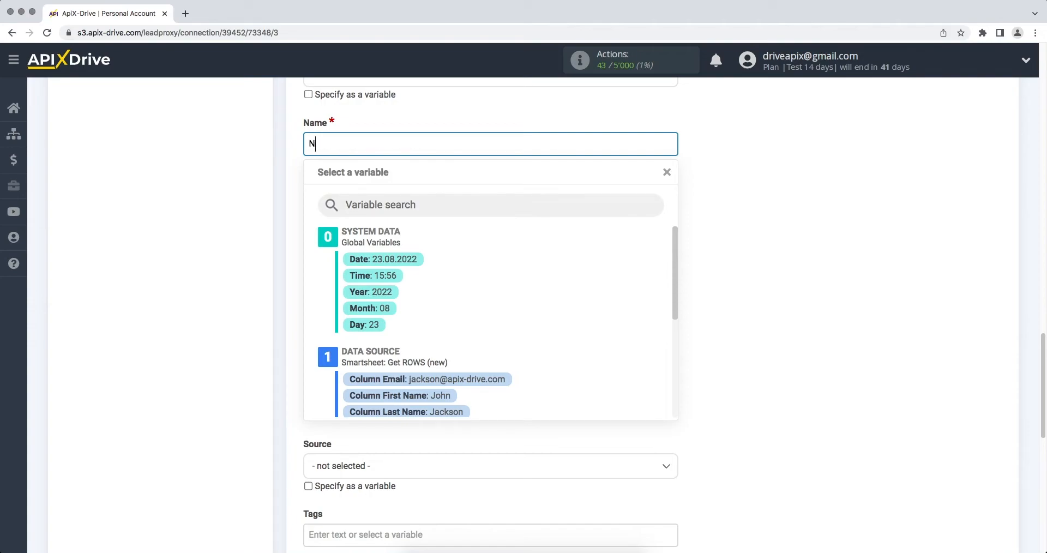
pyautogui.write('ew row from Smartsheet')
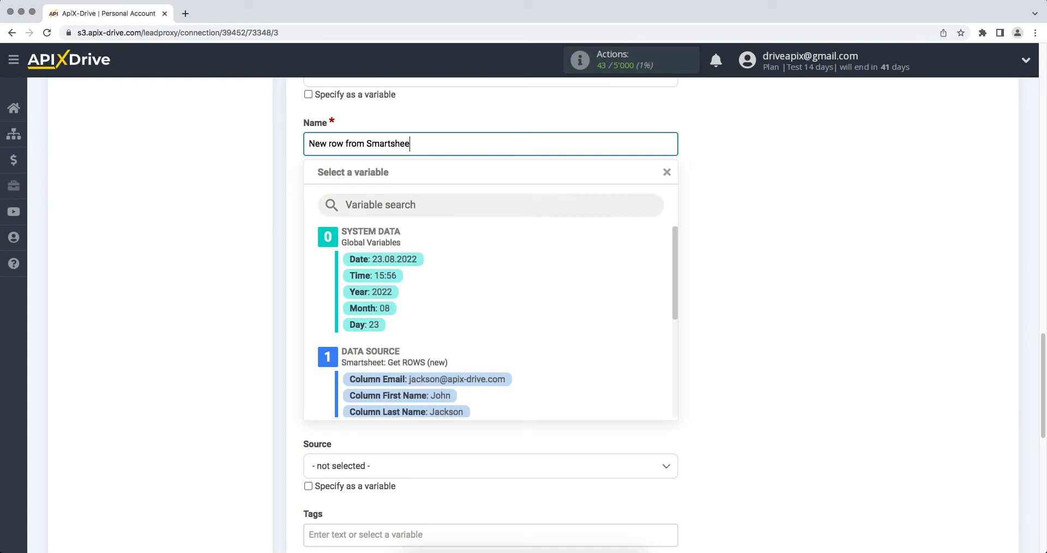
pyautogui.click(400, 401)
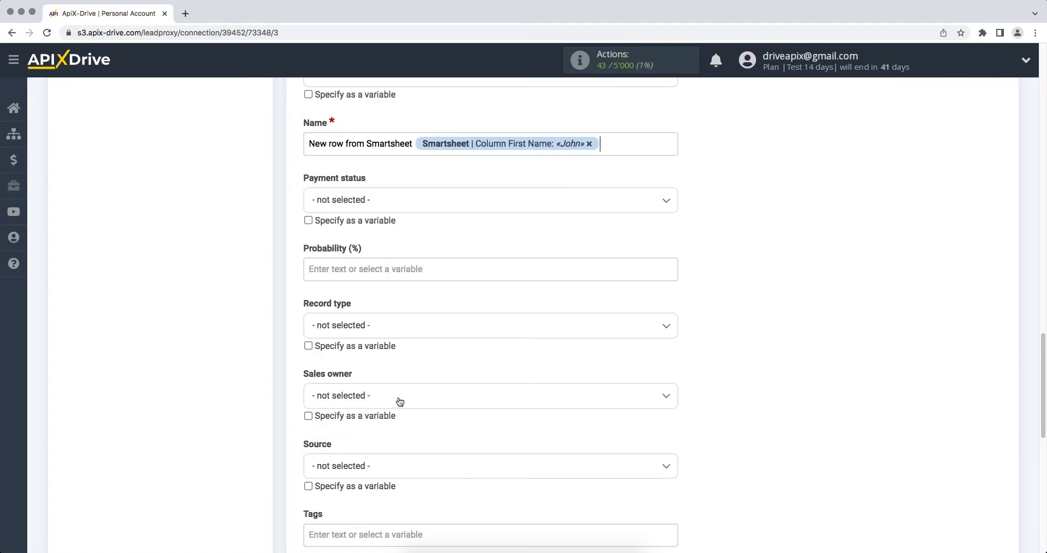
pyautogui.scroll(-10, 400, 401)
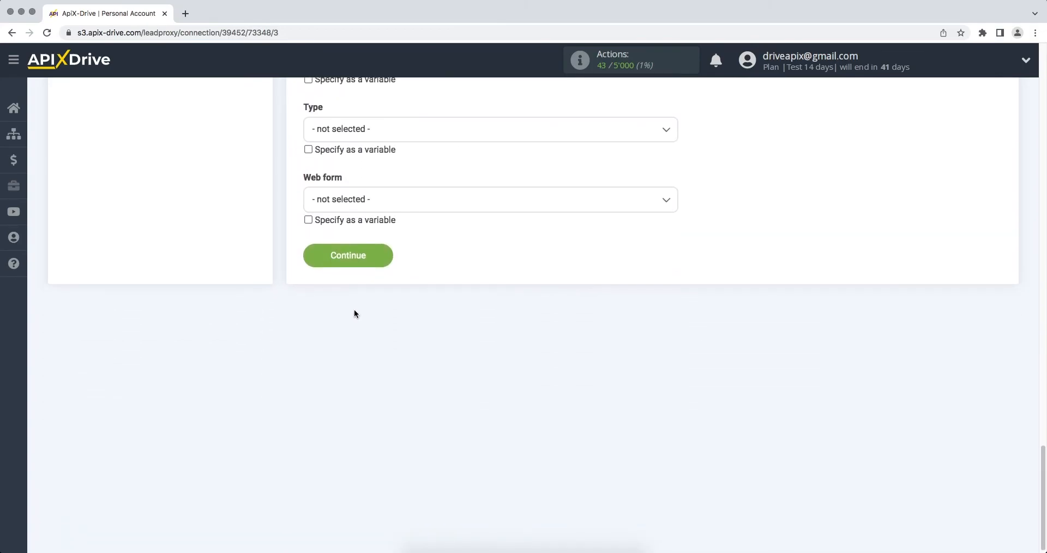
# Save the deal field mapping and send a Create DEAL test to Freshworks
pyautogui.click(311, 262)
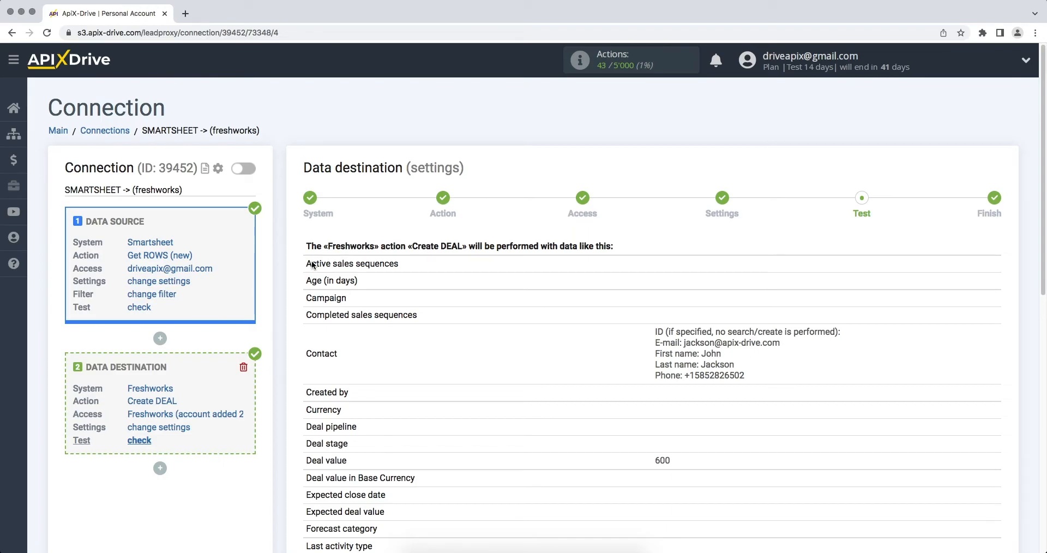
pyautogui.scroll(-5, 312, 266)
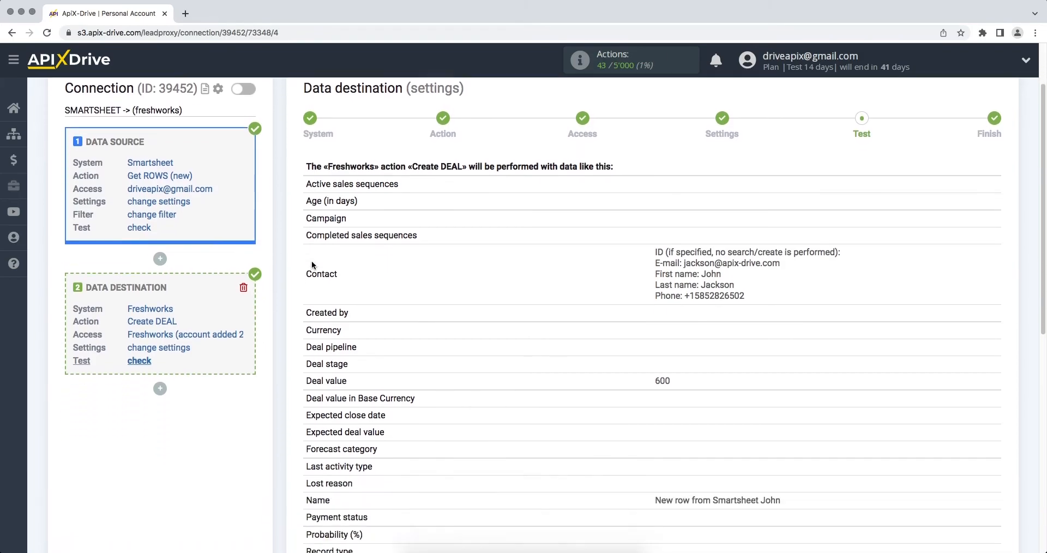
pyautogui.click(433, 484)
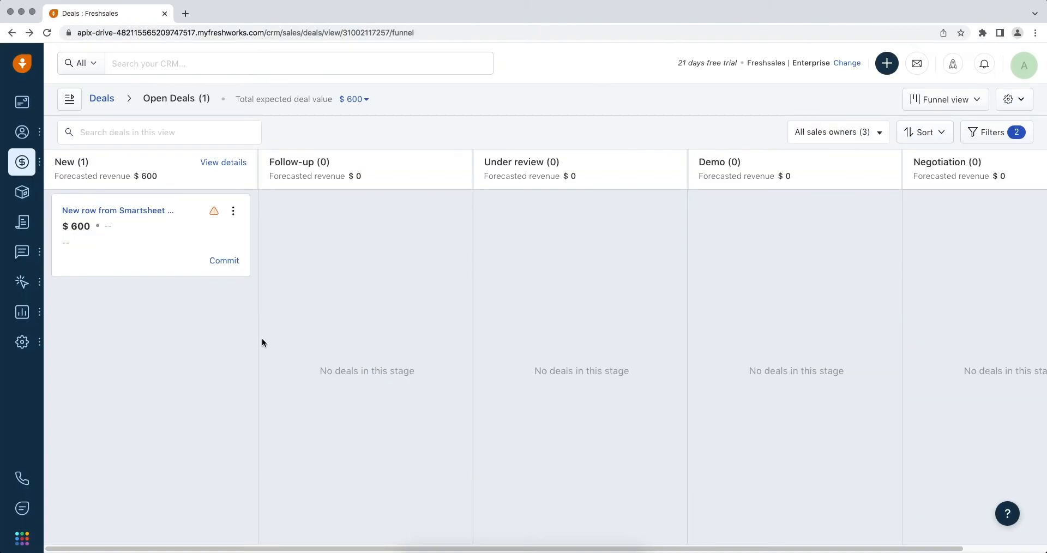
# Review the new $600 Smartsheet test deal in Freshsales and its linked contact
pyautogui.click(109, 211)
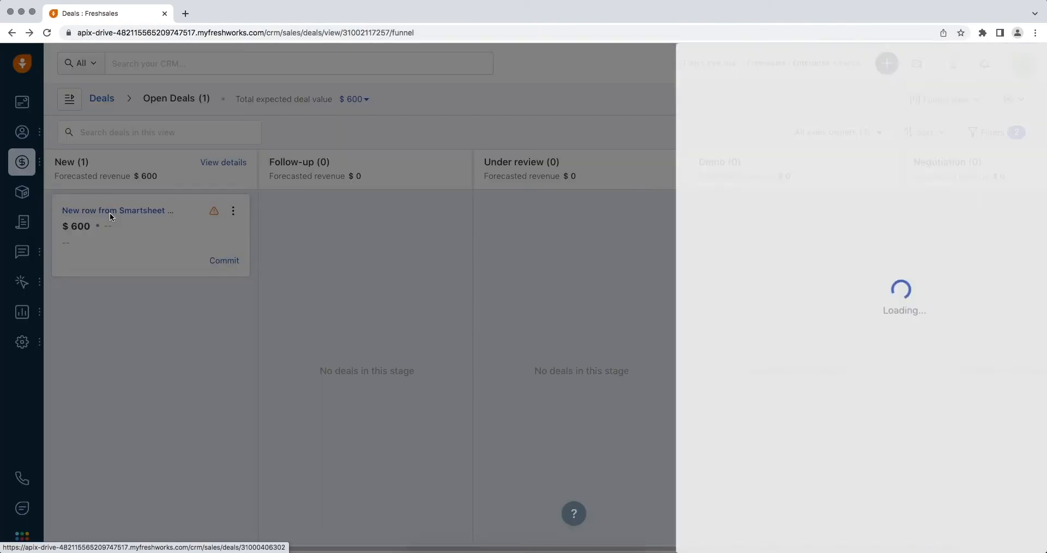
pyautogui.click(1024, 449)
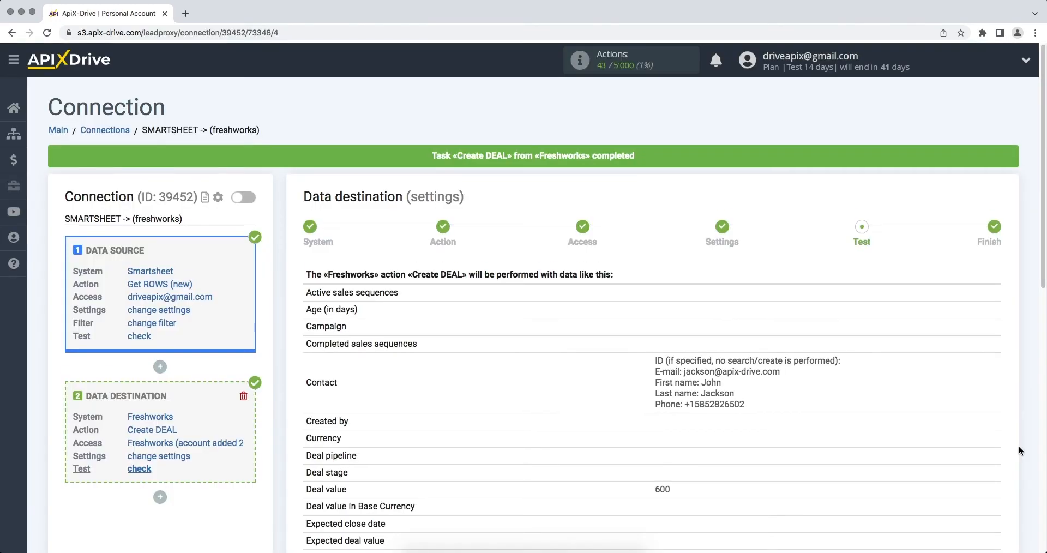
pyautogui.scroll(-10, 1019, 446)
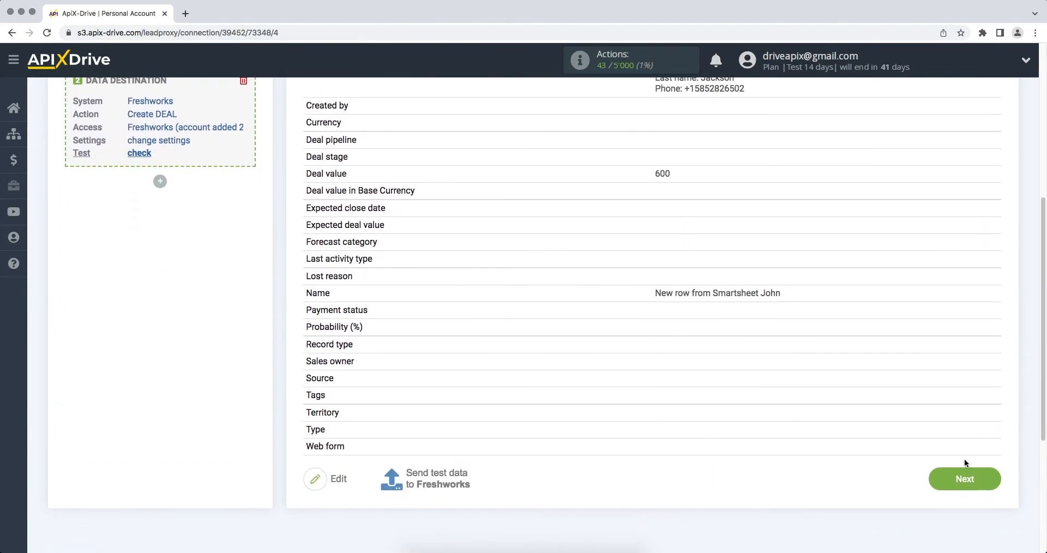
# Finish setup, enable auto-update, and save a 5 minutes update interval for the connection
pyautogui.click(963, 476)
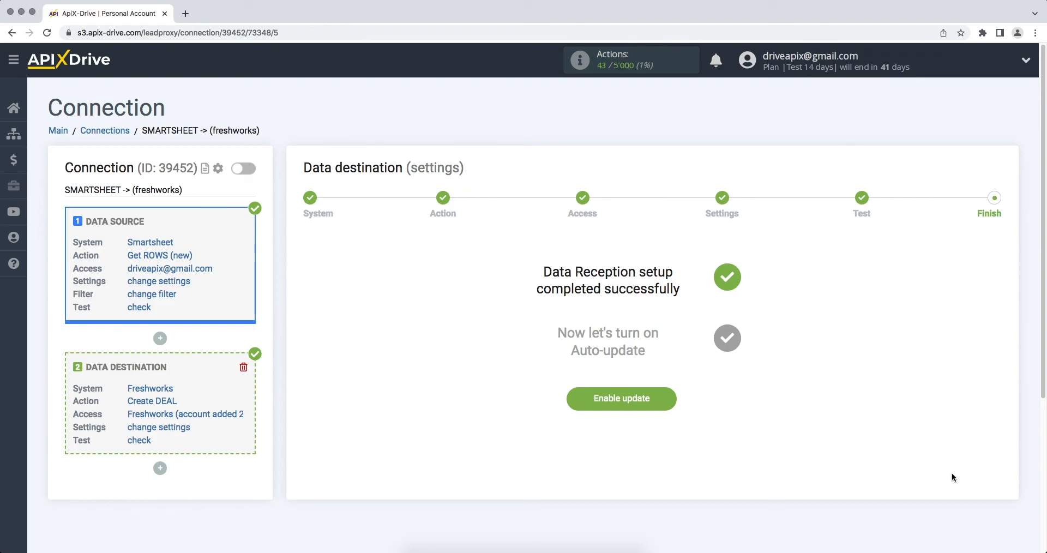
pyautogui.click(651, 406)
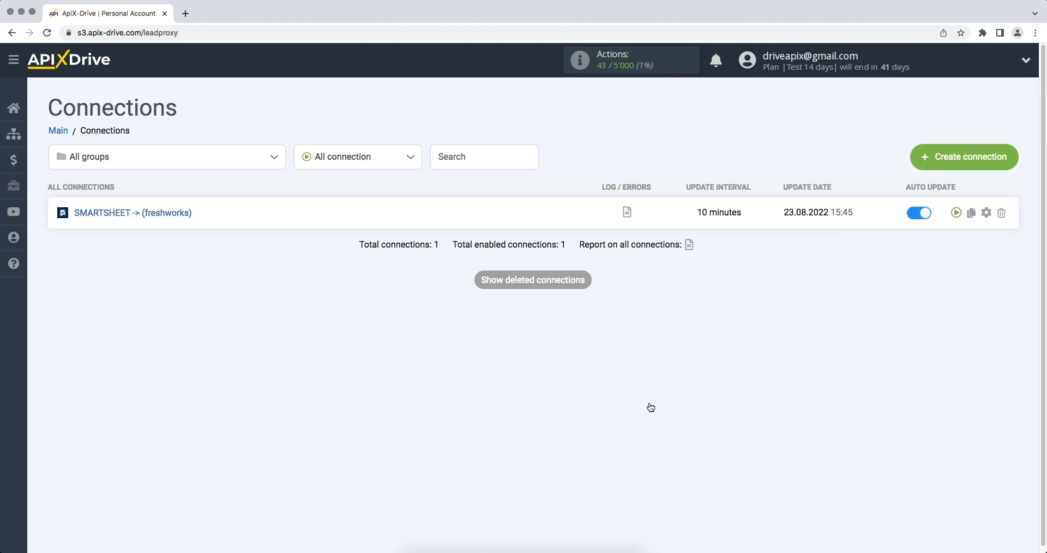
pyautogui.click(986, 213)
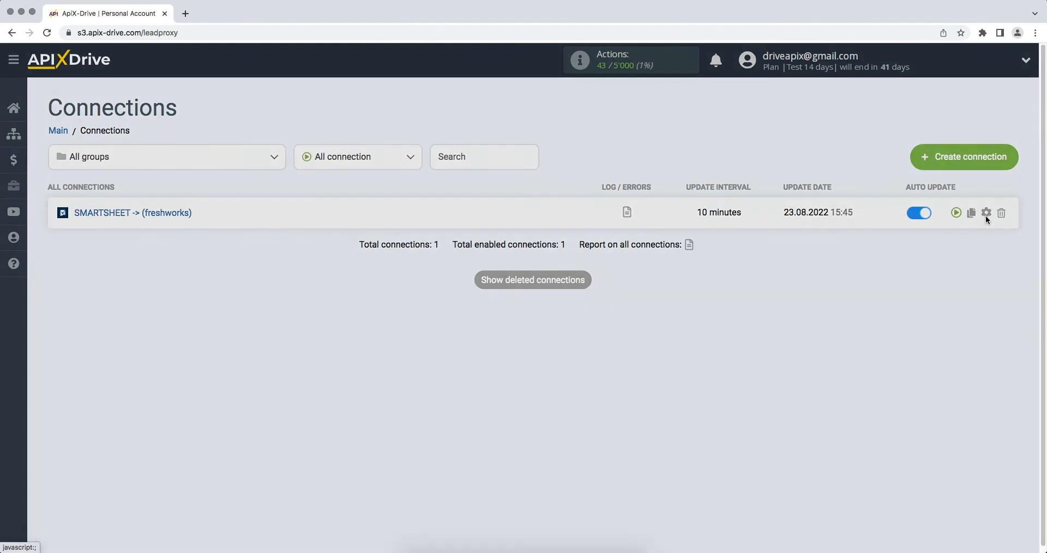
pyautogui.click(631, 312)
pyautogui.click(632, 304)
pyautogui.click(496, 386)
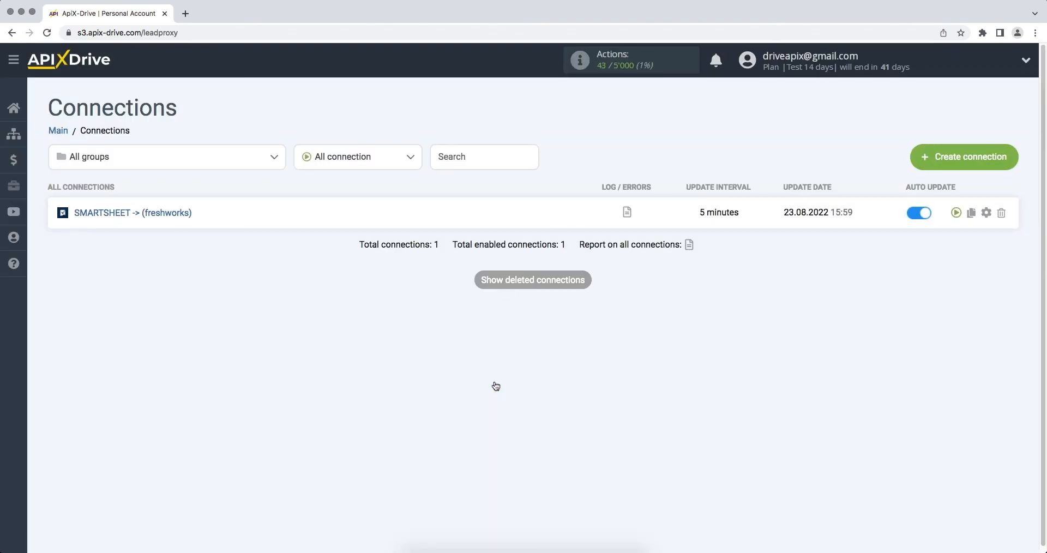